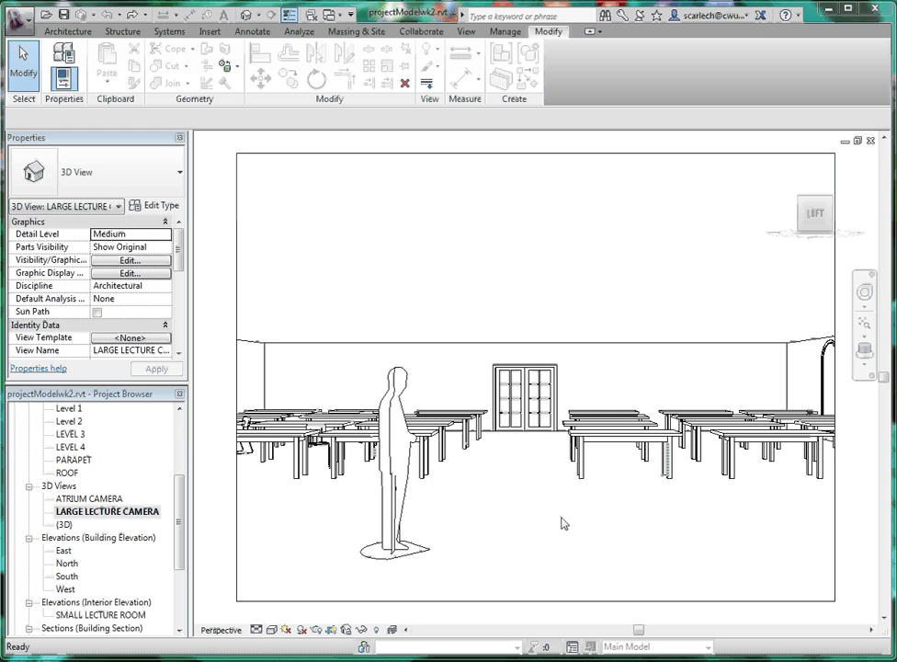
Scroll the Project Browser to Floor Plans and open the Level 1 plan from the lecture camera view
{"action": "left_click_drag", "start_coordinate": [180, 522], "coordinate": [188, 463]}
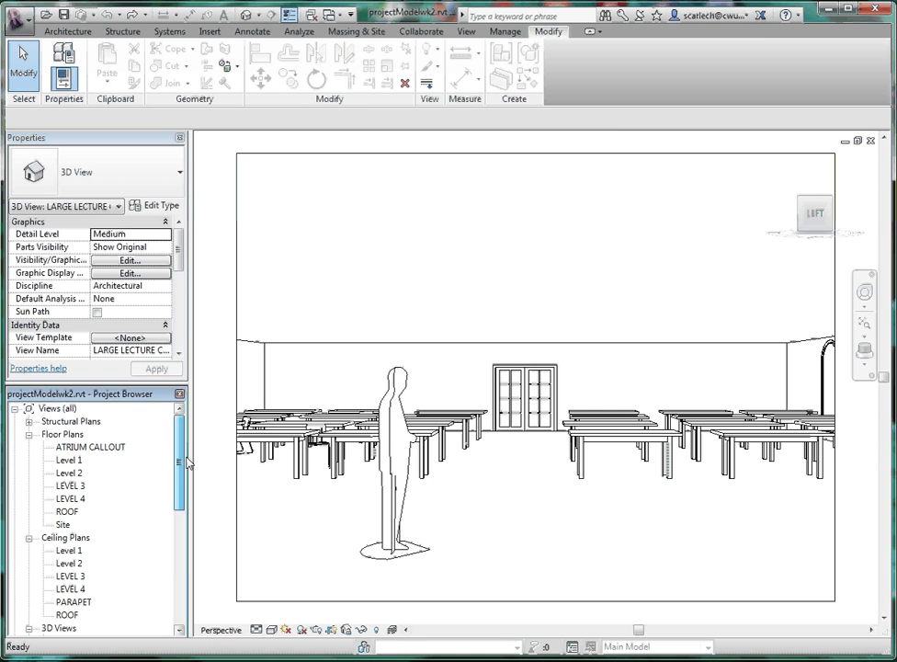
{"action": "double_click", "coordinate": [73, 460]}
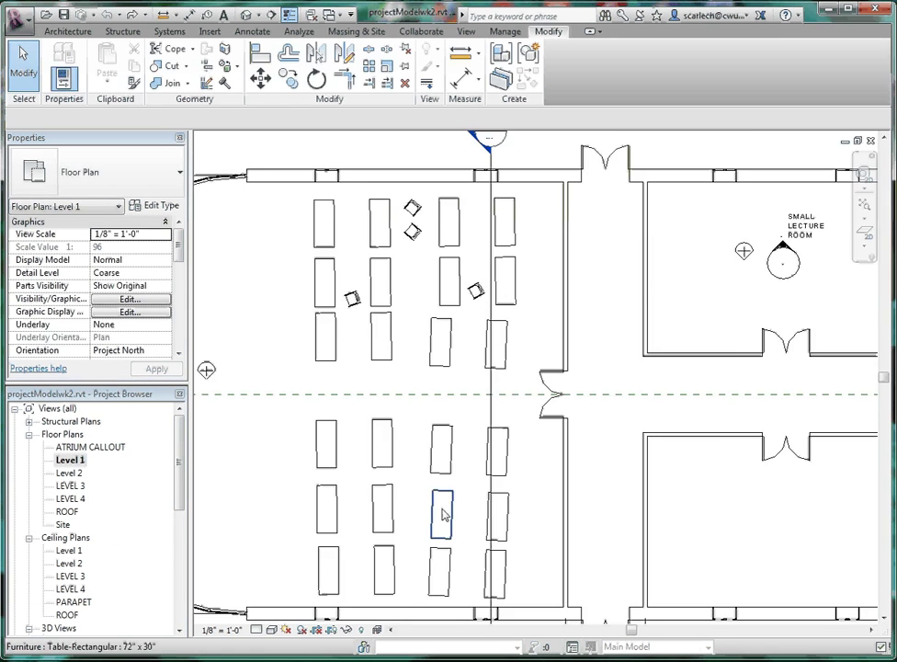
{"action": "scroll", "coordinate": [442, 488], "scroll_direction": "up", "scroll_amount": 5}
{"action": "scroll", "coordinate": [504, 479], "scroll_direction": "down", "scroll_amount": 2}
{"action": "scroll", "coordinate": [520, 515], "scroll_direction": "up", "scroll_amount": 2}
{"action": "scroll", "coordinate": [543, 492], "scroll_direction": "up", "scroll_amount": 1}
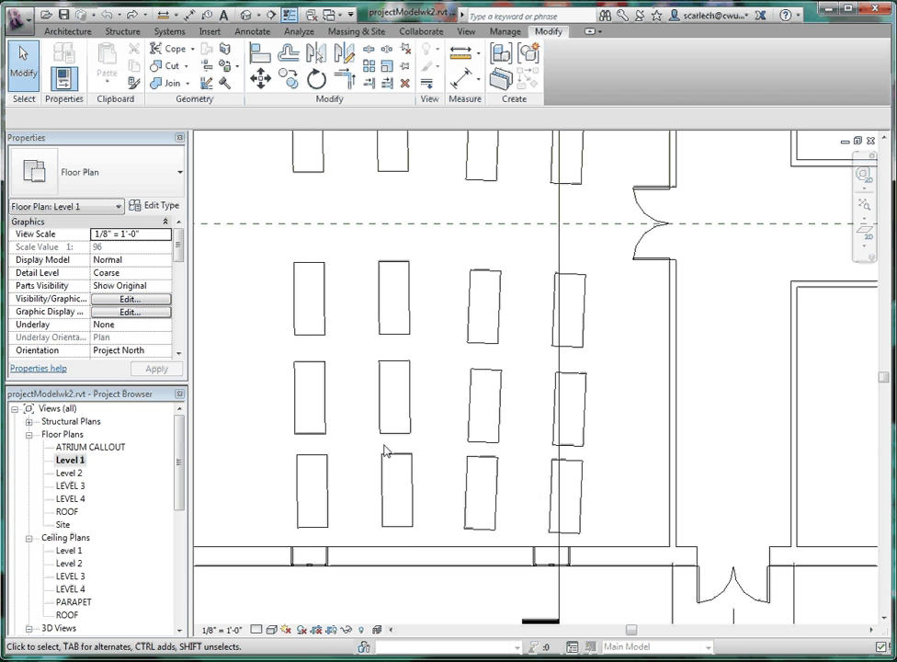
Rotate the tilted bottom-right 72" x 30" lecture table so it sits square with the walls
{"action": "left_click", "coordinate": [557, 488]}
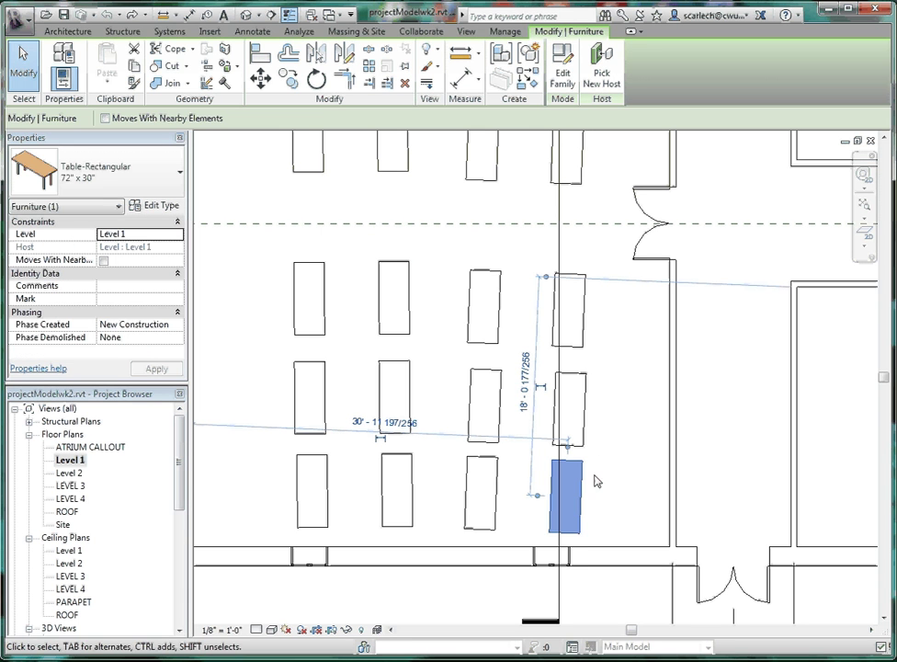
{"action": "left_click", "coordinate": [316, 80]}
{"action": "scroll", "coordinate": [567, 500], "scroll_direction": "up", "scroll_amount": 3}
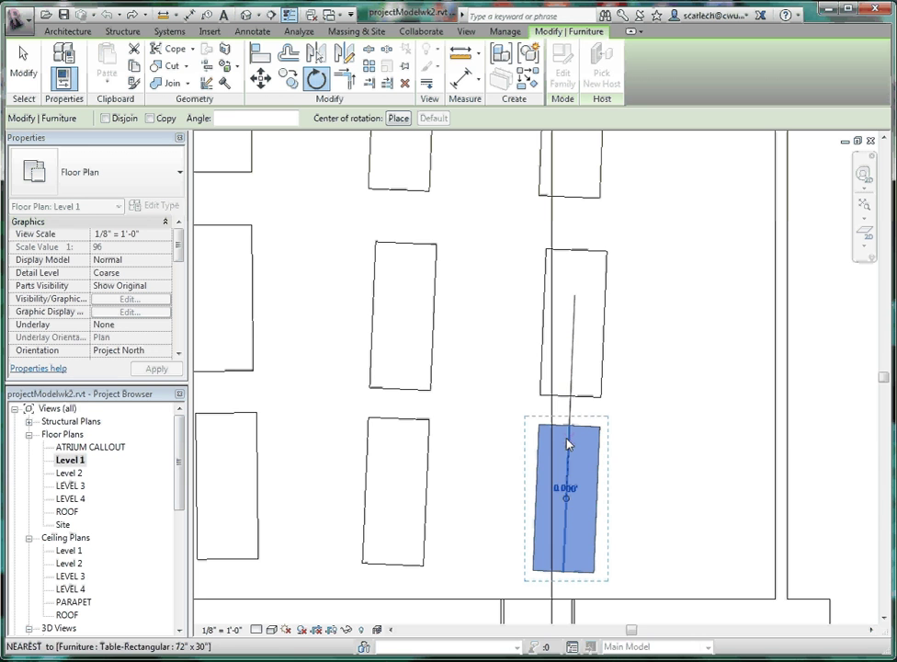
{"action": "left_click", "coordinate": [568, 444]}
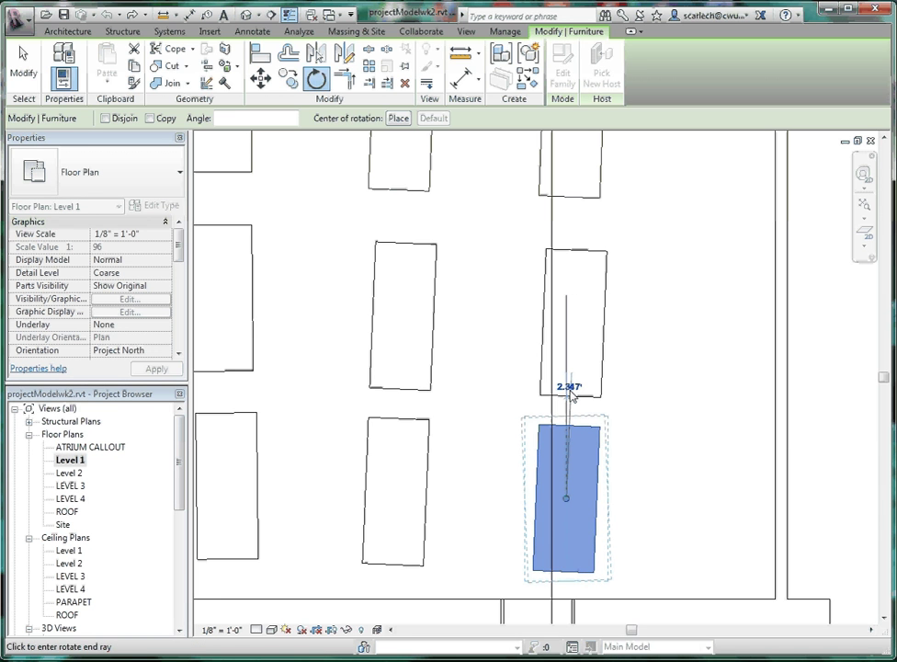
{"action": "left_click", "coordinate": [566, 318]}
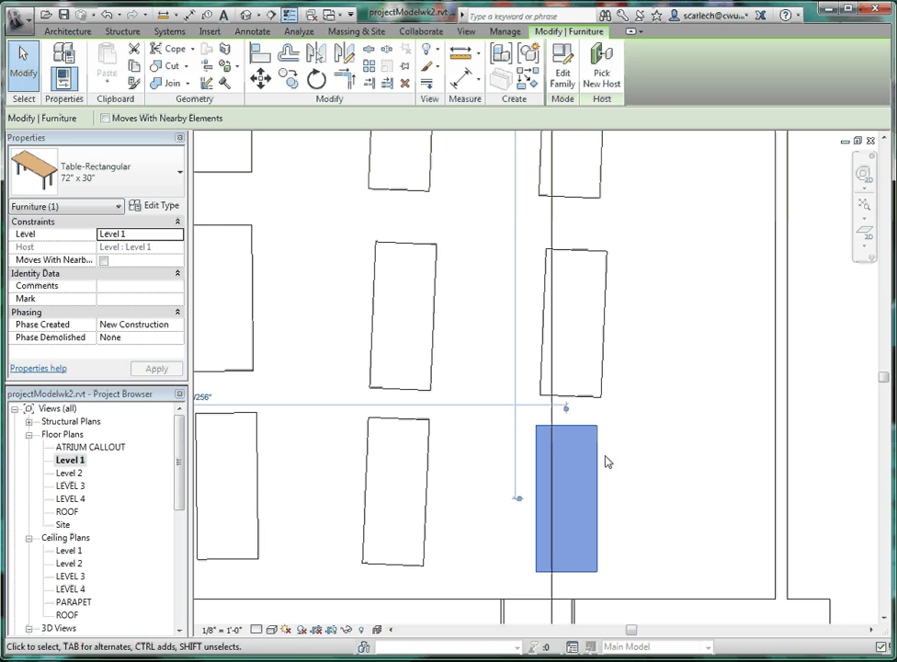
{"action": "left_click", "coordinate": [629, 535]}
{"action": "scroll", "coordinate": [607, 442], "scroll_direction": "down", "scroll_amount": 3}
{"action": "scroll", "coordinate": [601, 445], "scroll_direction": "up", "scroll_amount": 5}
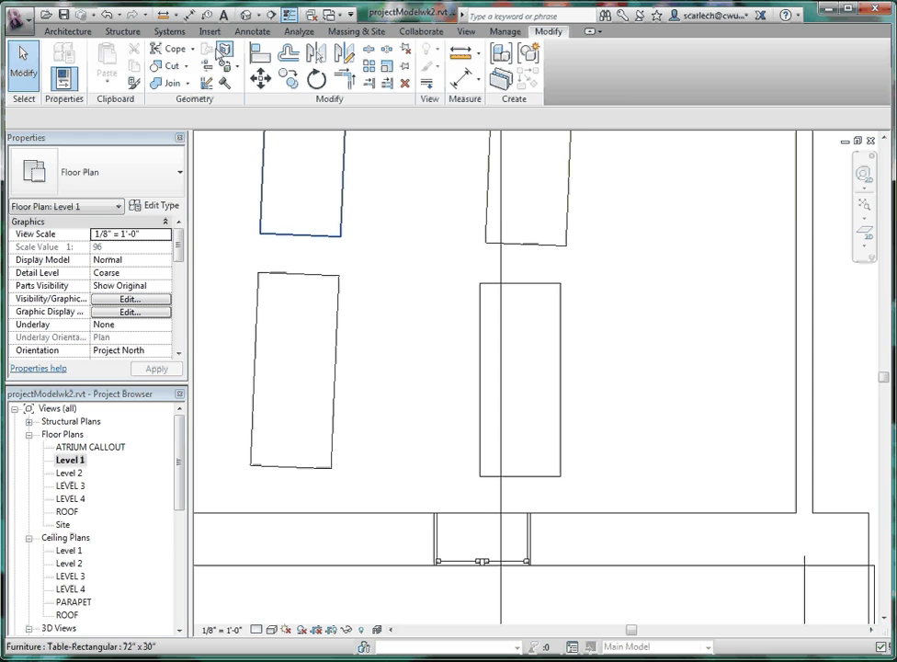
Place an aligned dimension of 7' - 3 13/16" from the straightened table's right edge to the side wall
{"action": "left_click", "coordinate": [188, 15]}
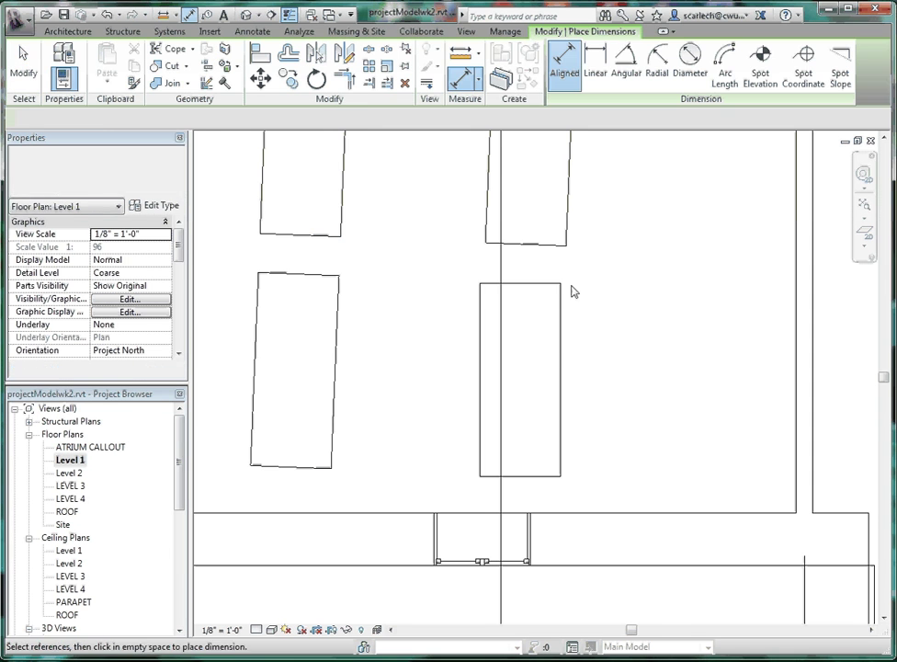
{"action": "left_click", "coordinate": [562, 345]}
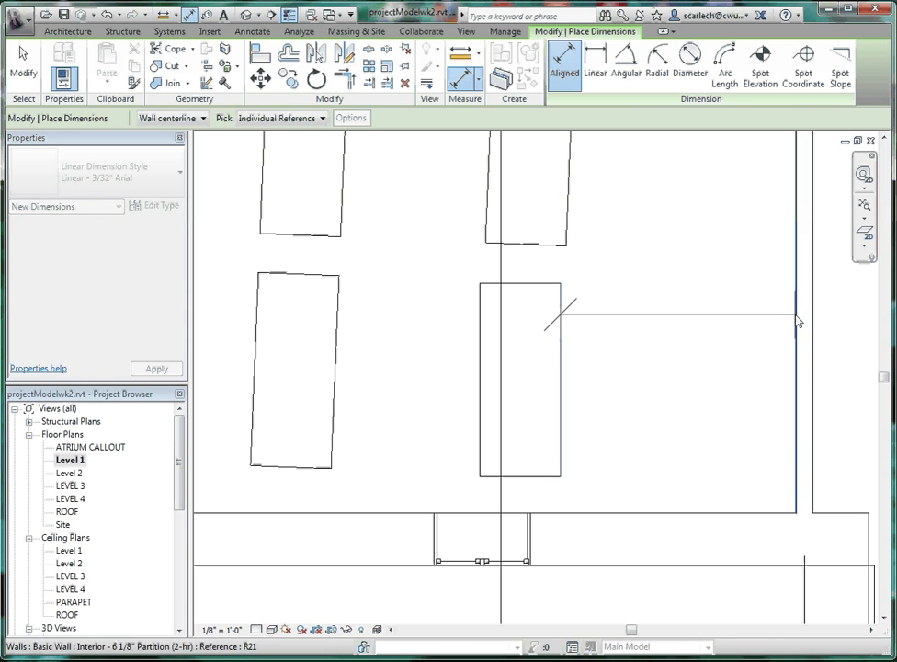
{"action": "left_click", "coordinate": [797, 316]}
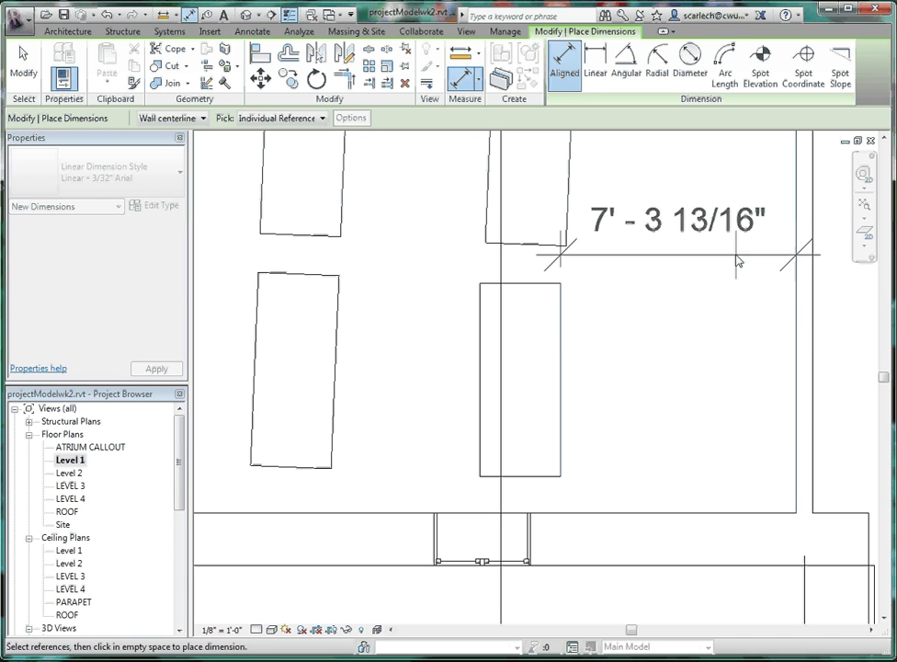
{"action": "left_click", "coordinate": [739, 255]}
{"action": "key", "text": "Escape"}
{"action": "key", "text": "Escape"}
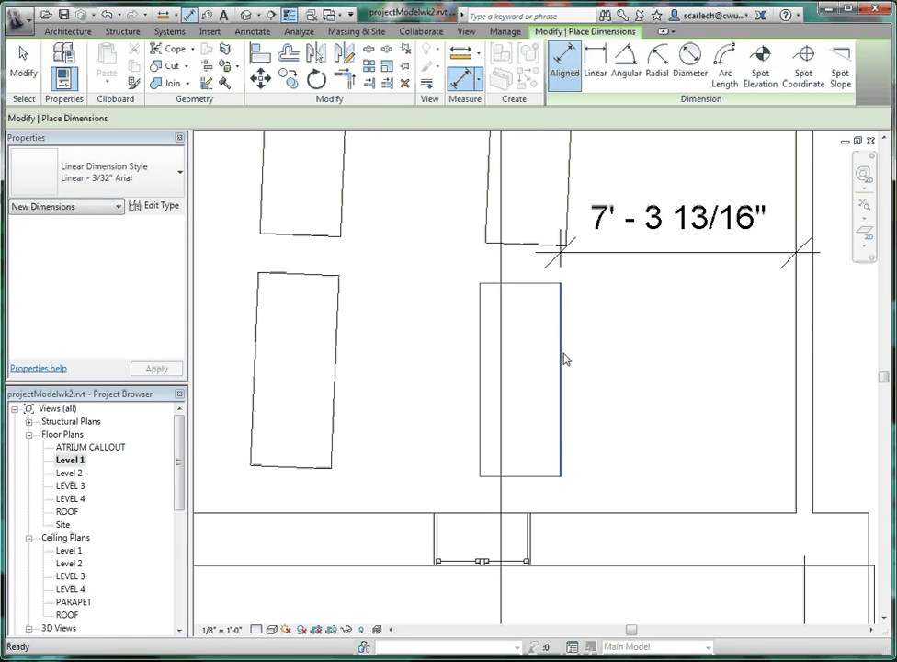
Move the straightened table to exactly 6' - 0" from the side wall by editing its temporary dimension
{"action": "left_click", "coordinate": [563, 358]}
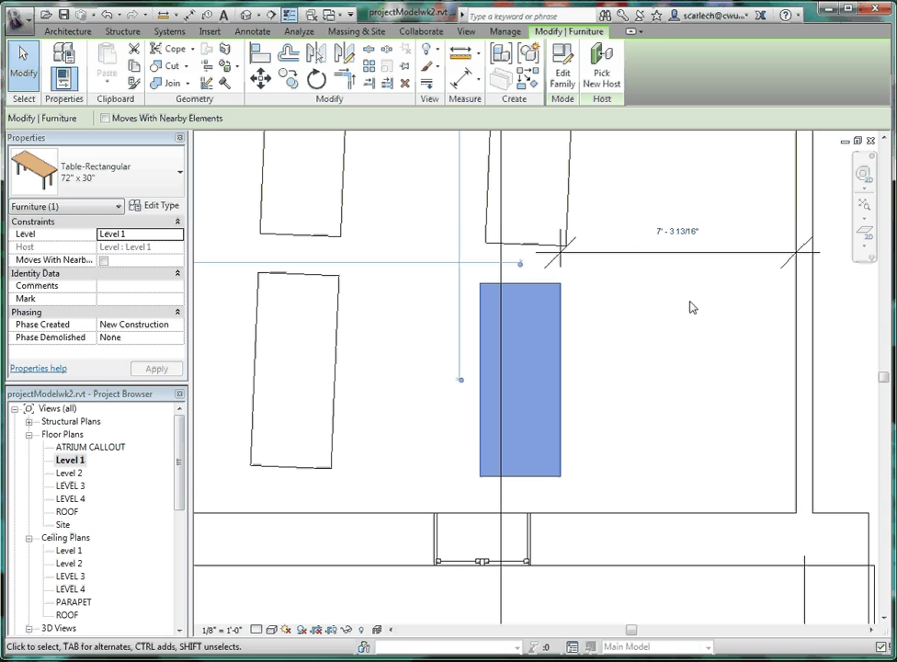
{"action": "left_click", "coordinate": [679, 236]}
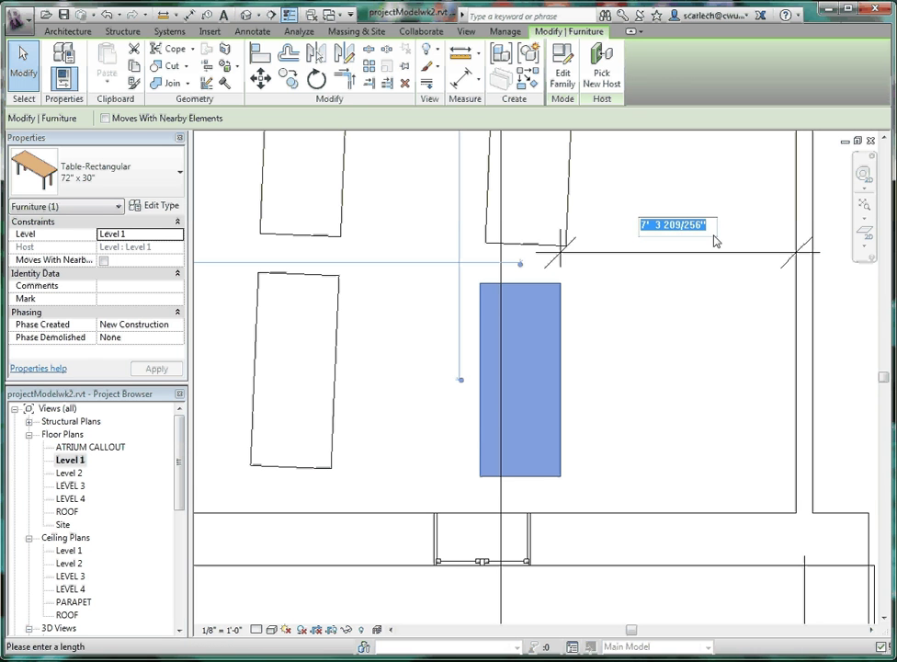
{"action": "type", "text": "6"}
{"action": "key", "text": "Return"}
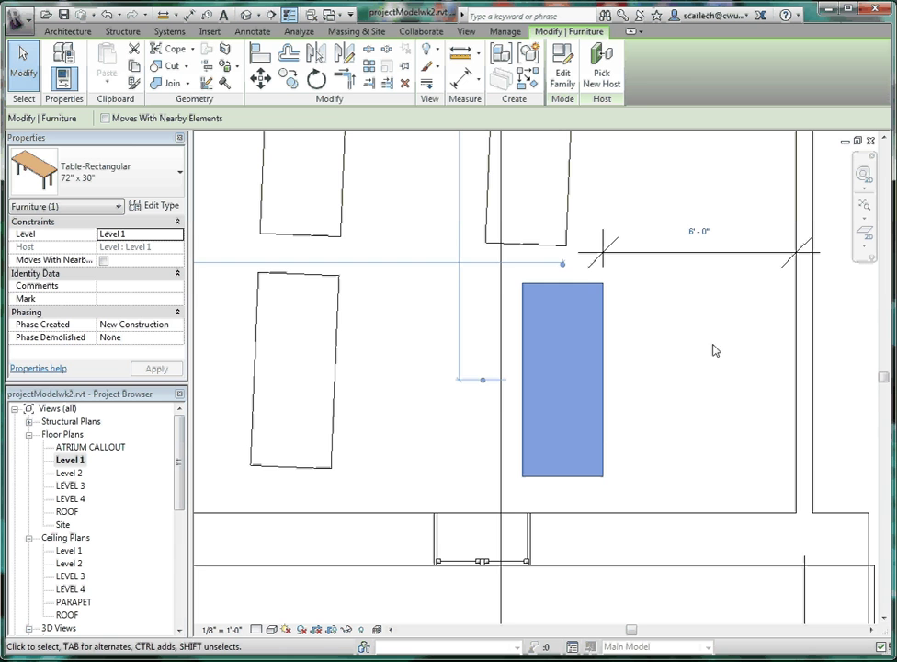
{"action": "scroll", "coordinate": [705, 369], "scroll_direction": "down", "scroll_amount": 4}
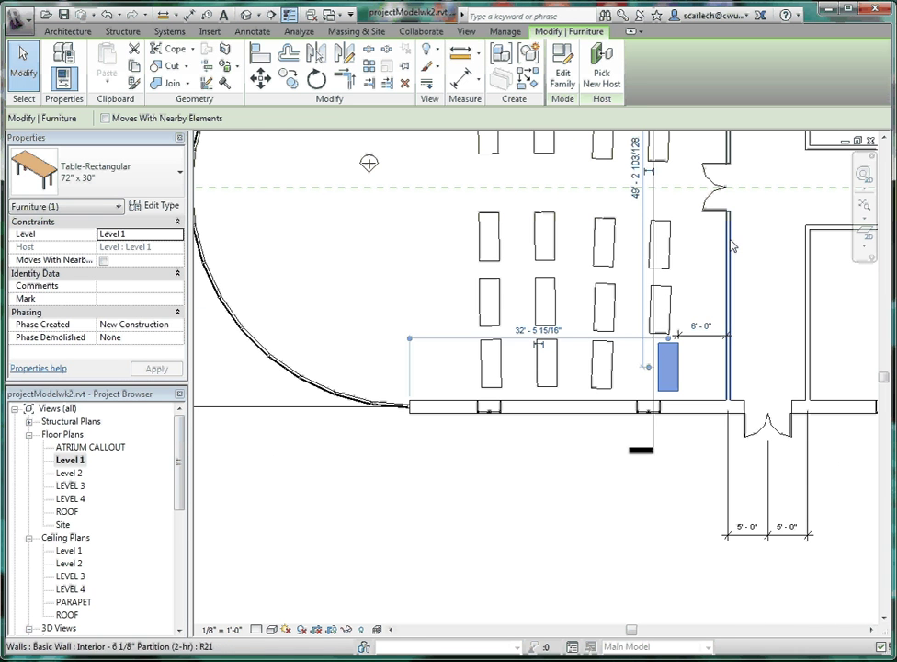
{"action": "scroll", "coordinate": [718, 372], "scroll_direction": "up", "scroll_amount": 4}
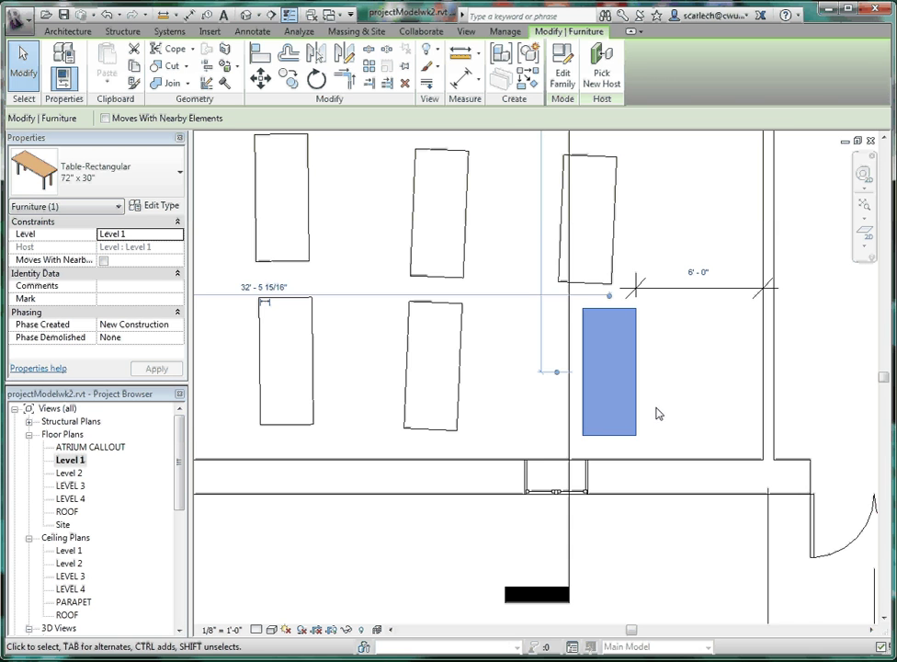
{"action": "scroll", "coordinate": [668, 415], "scroll_direction": "up", "scroll_amount": 2}
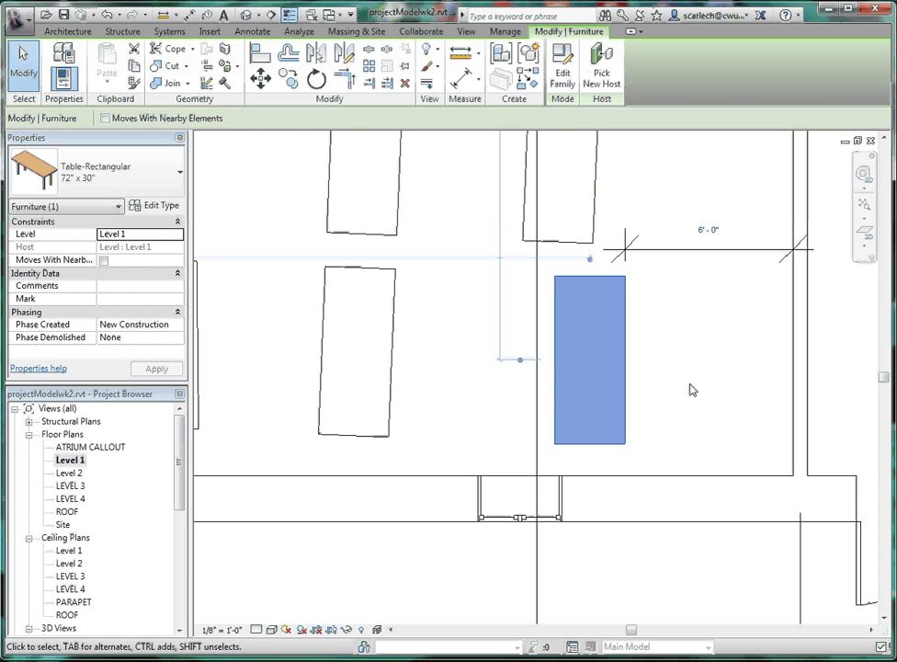
{"action": "left_click", "coordinate": [713, 265]}
{"action": "left_click", "coordinate": [712, 257]}
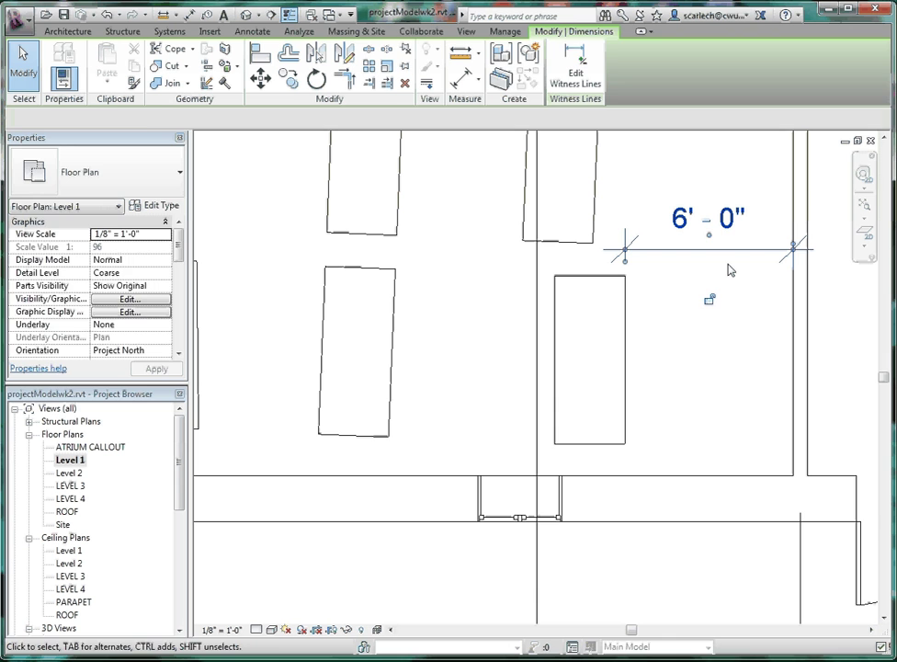
{"action": "left_click", "coordinate": [733, 360]}
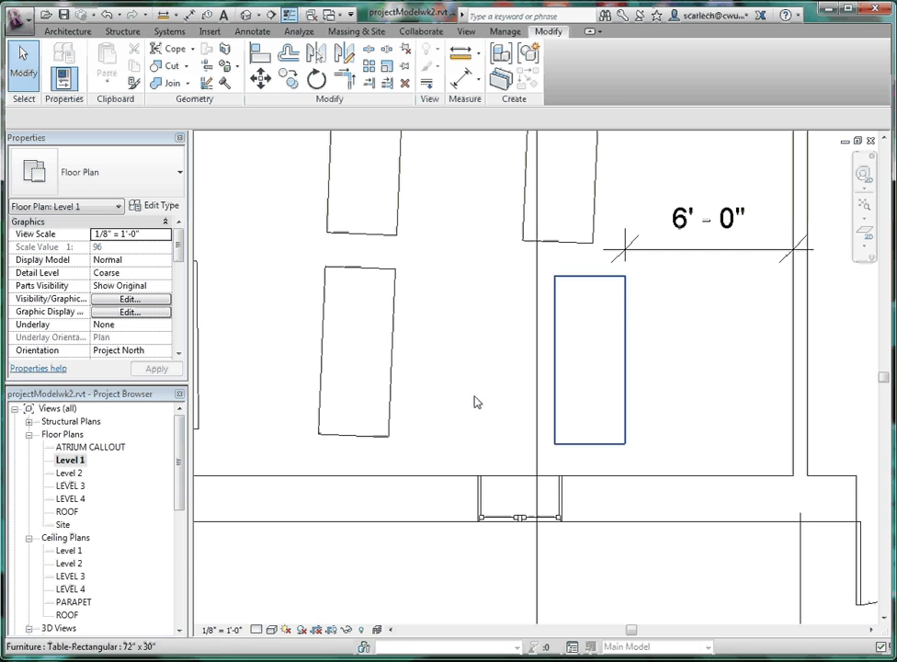
{"action": "left_click", "coordinate": [188, 16]}
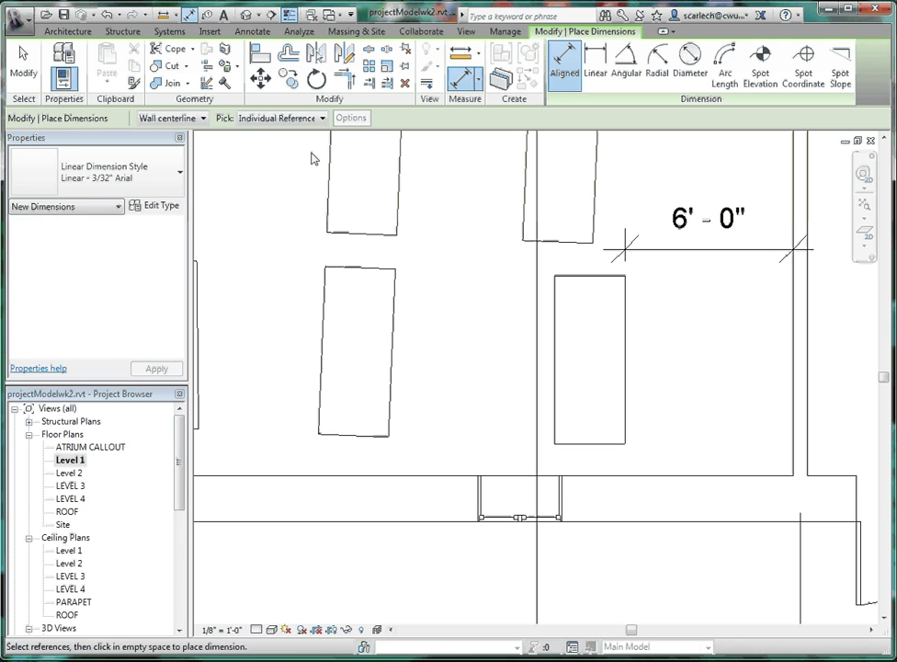
Dimension the corner table's bottom edge to the wall below it
{"action": "key", "text": "Escape"}
{"action": "left_click", "coordinate": [191, 17]}
{"action": "left_click", "coordinate": [641, 477]}
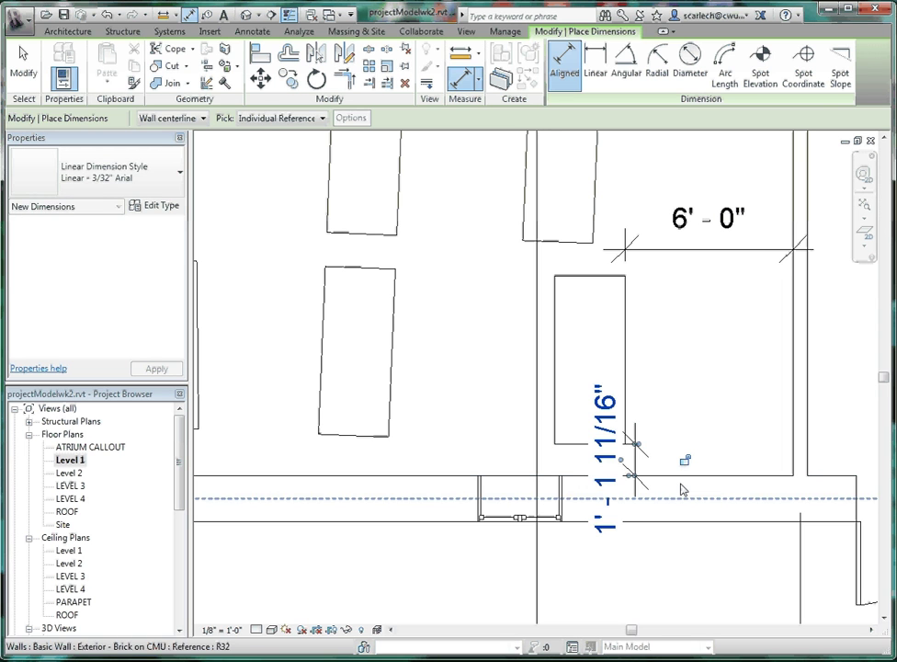
{"action": "left_click", "coordinate": [654, 454]}
{"action": "key", "text": "Escape"}
{"action": "key", "text": "Escape"}
Move the corner table to 3' - 0" from the bottom wall, after first trying 2' - 0"
{"action": "left_click", "coordinate": [626, 353]}
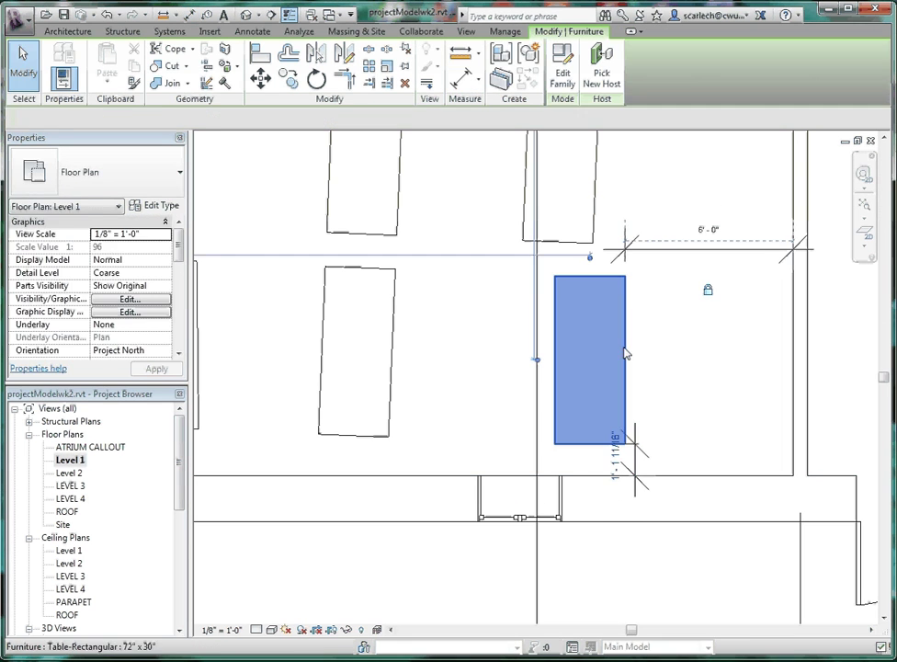
{"action": "left_click", "coordinate": [616, 460]}
{"action": "type", "text": "28\""}
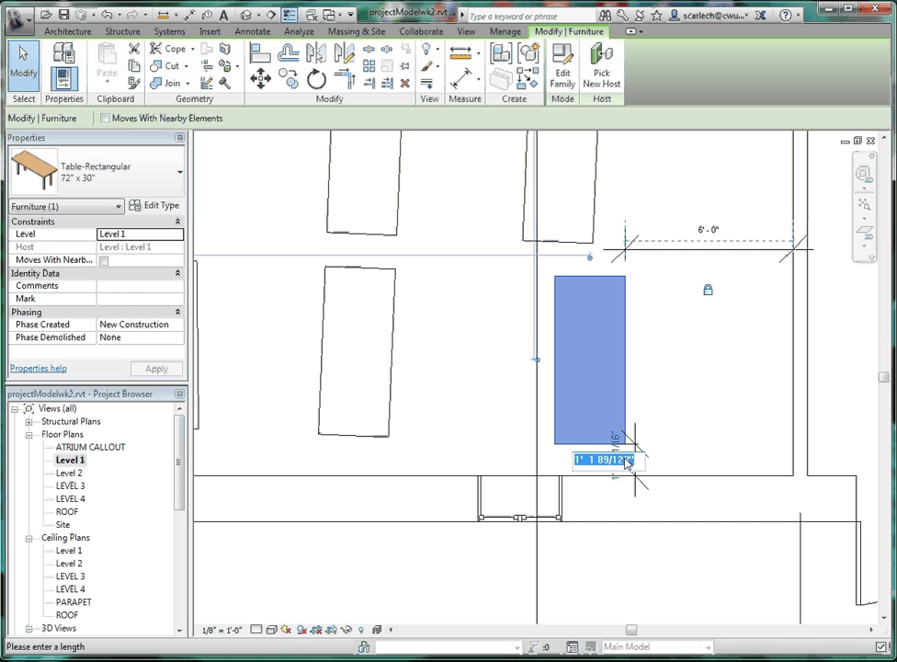
{"action": "key", "text": "Return"}
{"action": "left_click", "coordinate": [617, 451]}
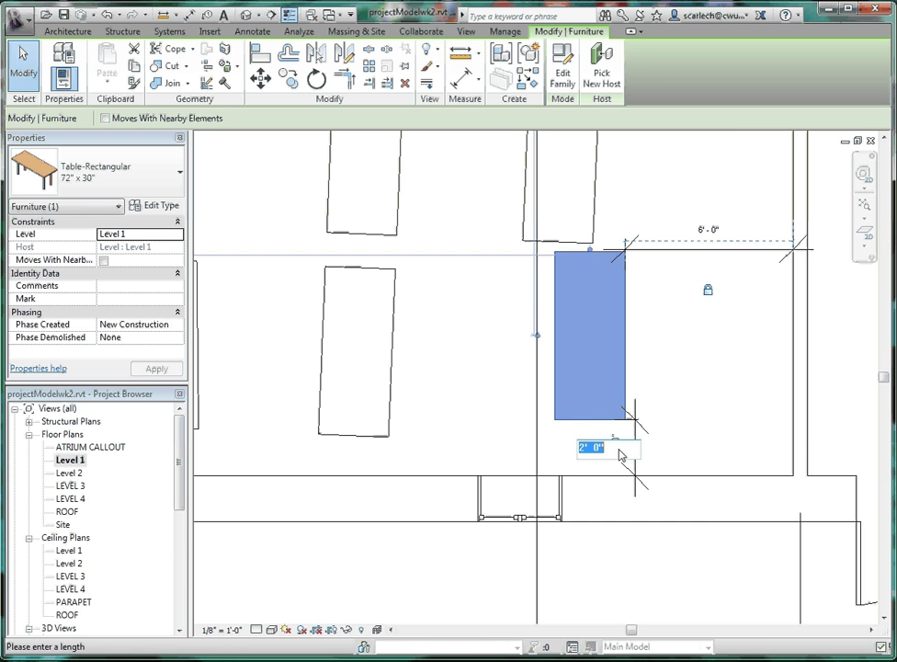
{"action": "type", "text": "3"}
{"action": "key", "text": "Return"}
{"action": "left_click", "coordinate": [668, 434]}
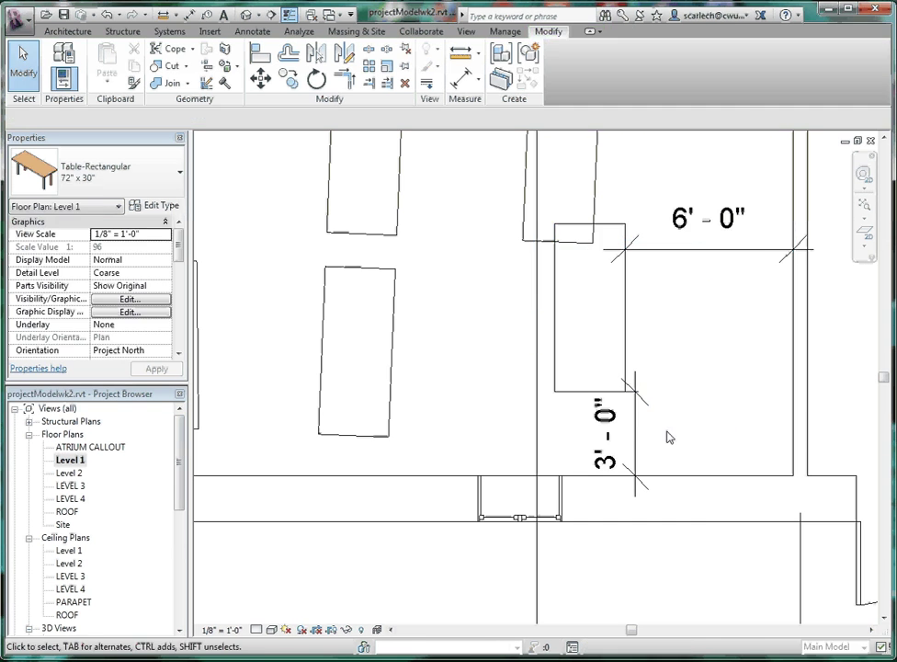
{"action": "left_click", "coordinate": [643, 440]}
{"action": "left_click", "coordinate": [719, 419]}
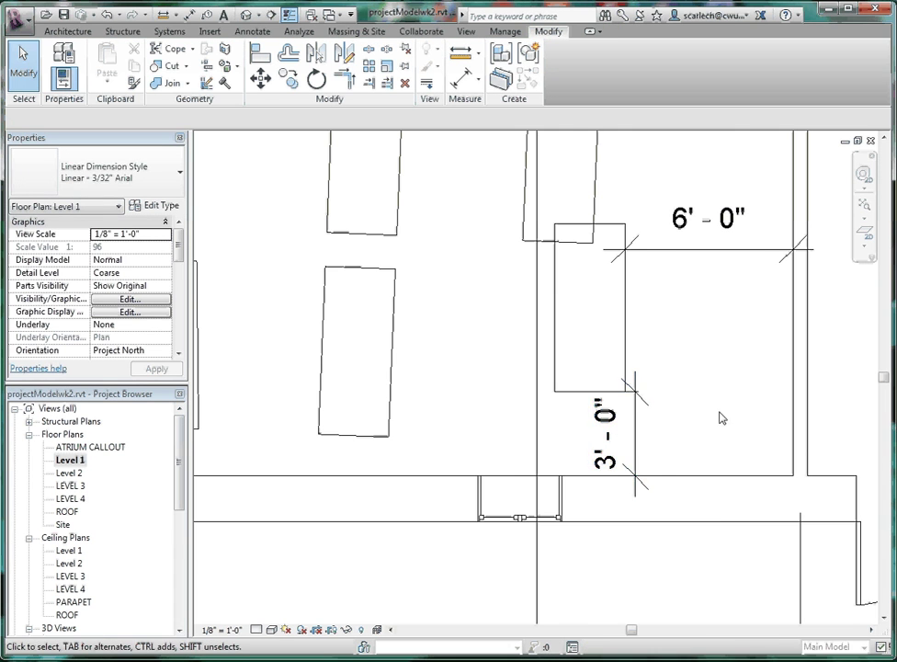
{"action": "scroll", "coordinate": [708, 400], "scroll_direction": "down", "scroll_amount": 3}
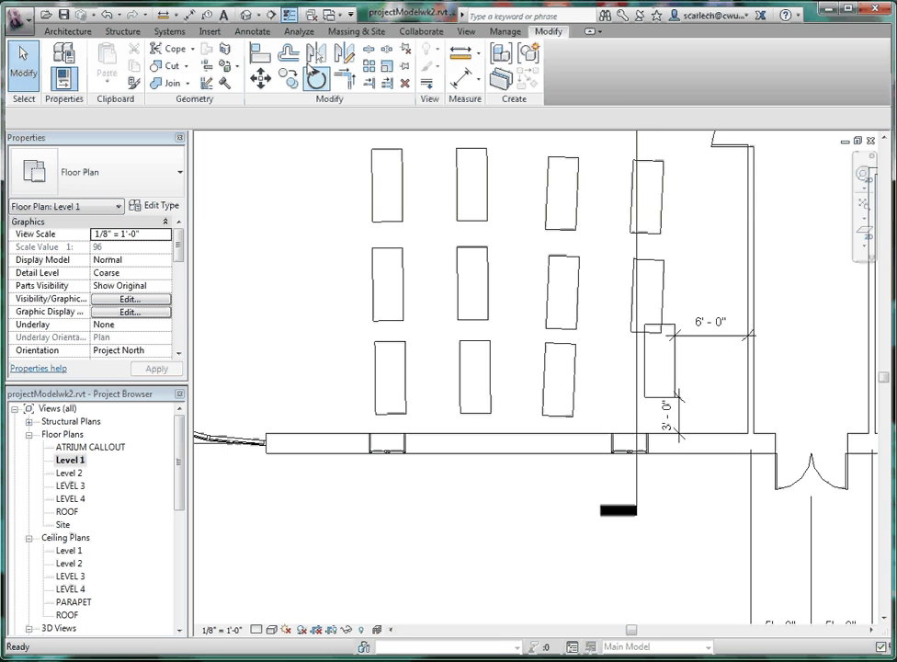
Align the two neighbouring front-row tables' bottom edges with the corner table's bottom edge
{"action": "left_click", "coordinate": [261, 53]}
{"action": "scroll", "coordinate": [655, 403], "scroll_direction": "up", "scroll_amount": 3}
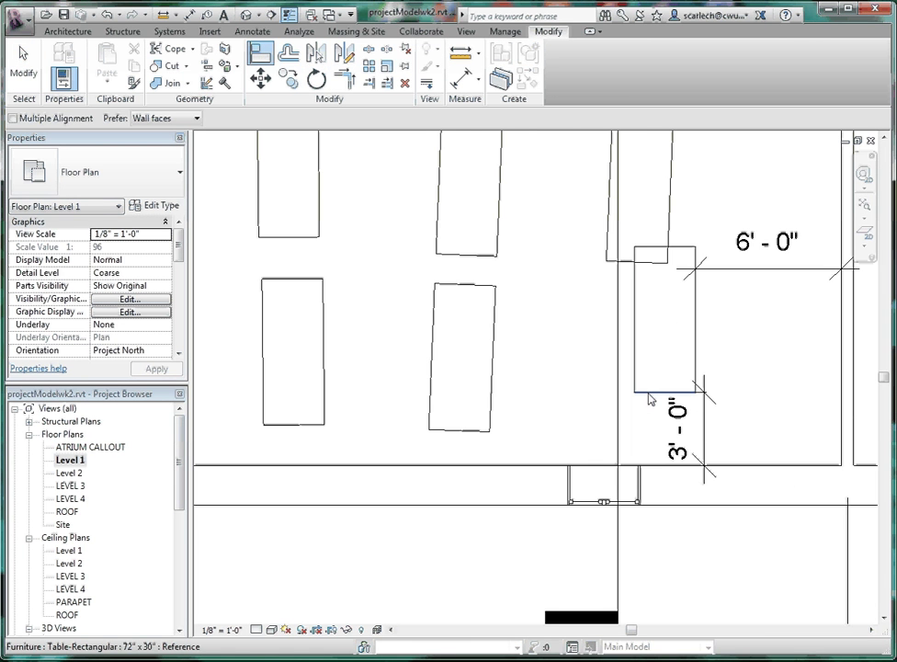
{"action": "left_click", "coordinate": [649, 393]}
{"action": "left_click", "coordinate": [470, 439]}
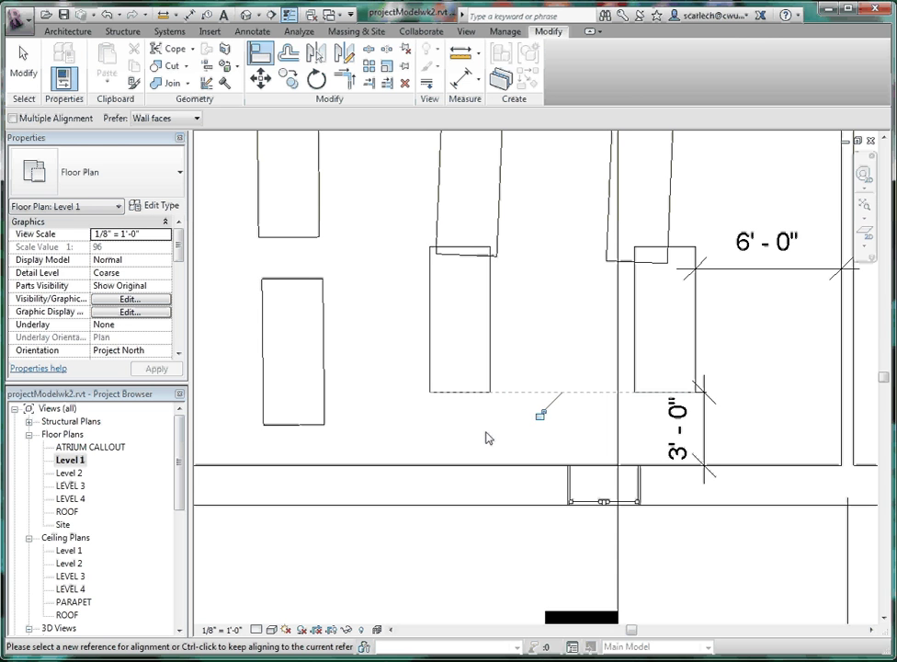
{"action": "left_click", "coordinate": [653, 395]}
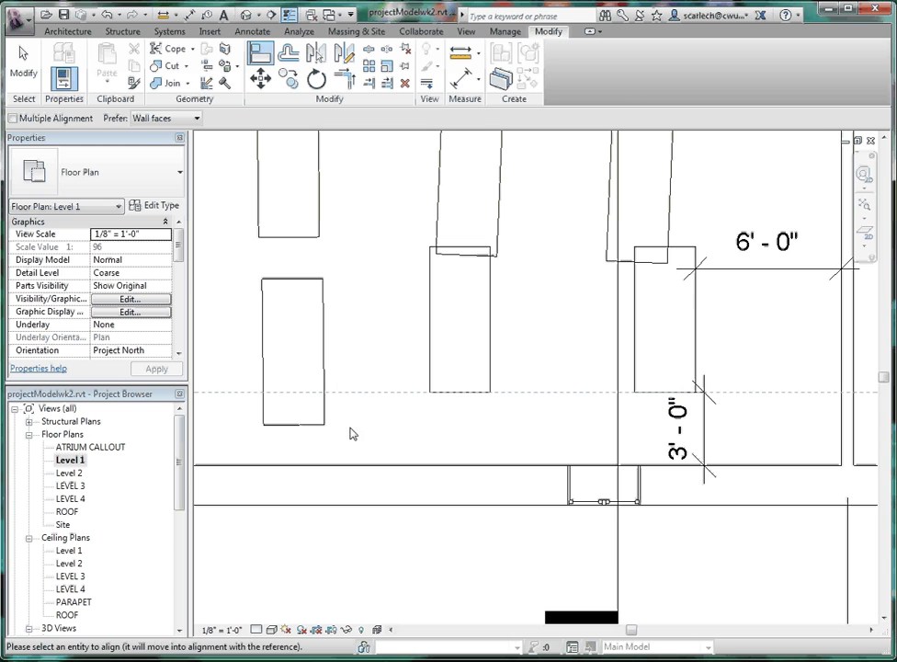
{"action": "left_click", "coordinate": [313, 427]}
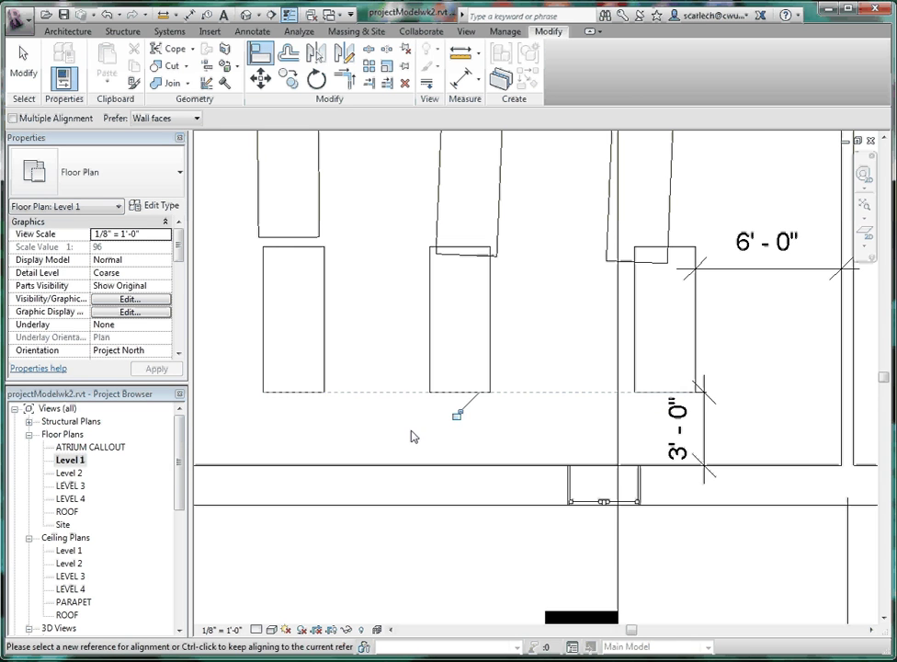
Align the tilted upper right table to the lower right table's edge, squaring it in that column
{"action": "scroll", "coordinate": [624, 407], "scroll_direction": "down", "scroll_amount": 2}
{"action": "scroll", "coordinate": [624, 407], "scroll_direction": "down", "scroll_amount": 1}
{"action": "left_click", "coordinate": [651, 395]}
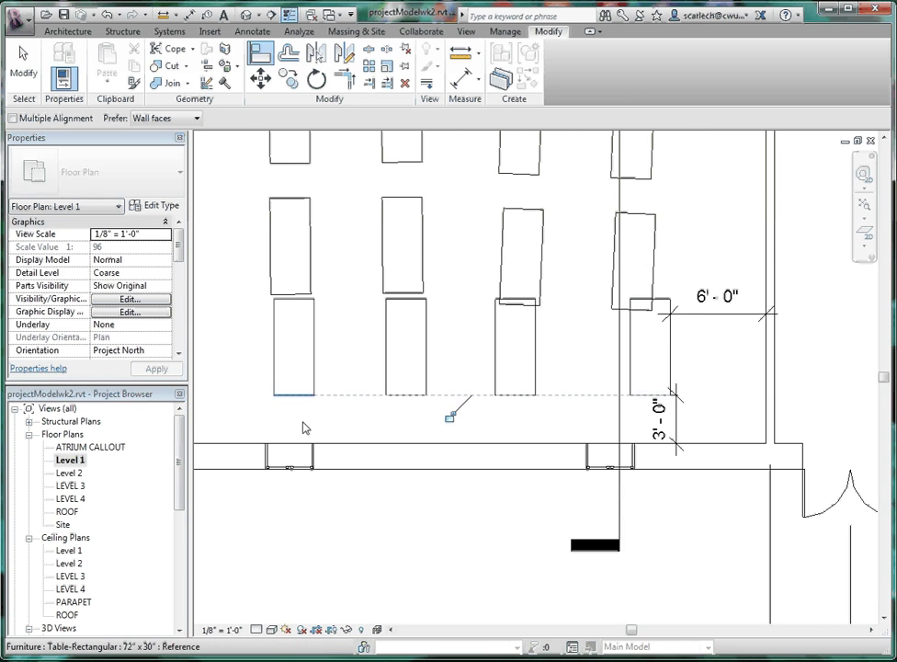
{"action": "scroll", "coordinate": [417, 409], "scroll_direction": "down", "scroll_amount": 2}
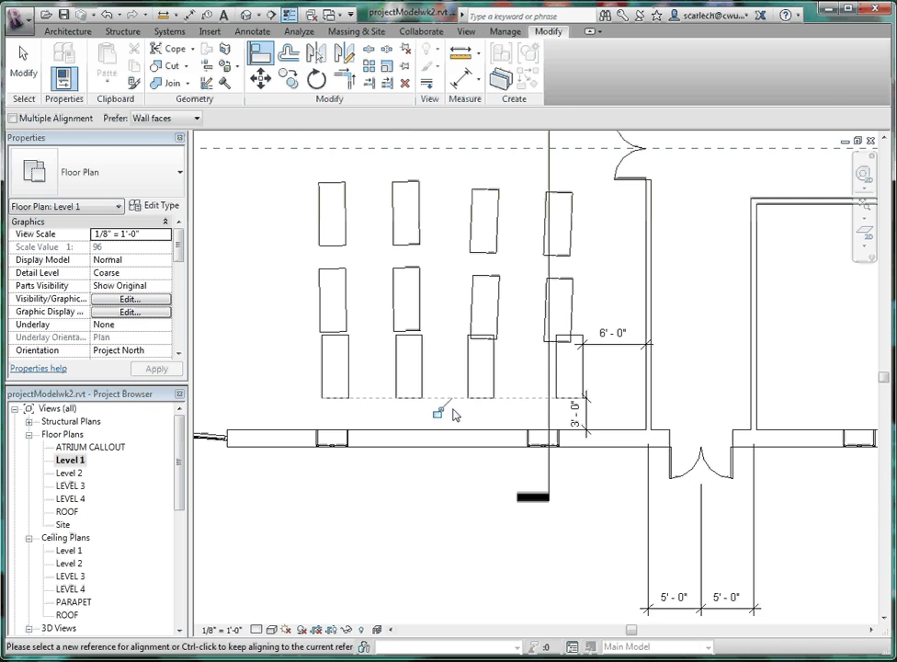
{"action": "scroll", "coordinate": [571, 371], "scroll_direction": "up", "scroll_amount": 3}
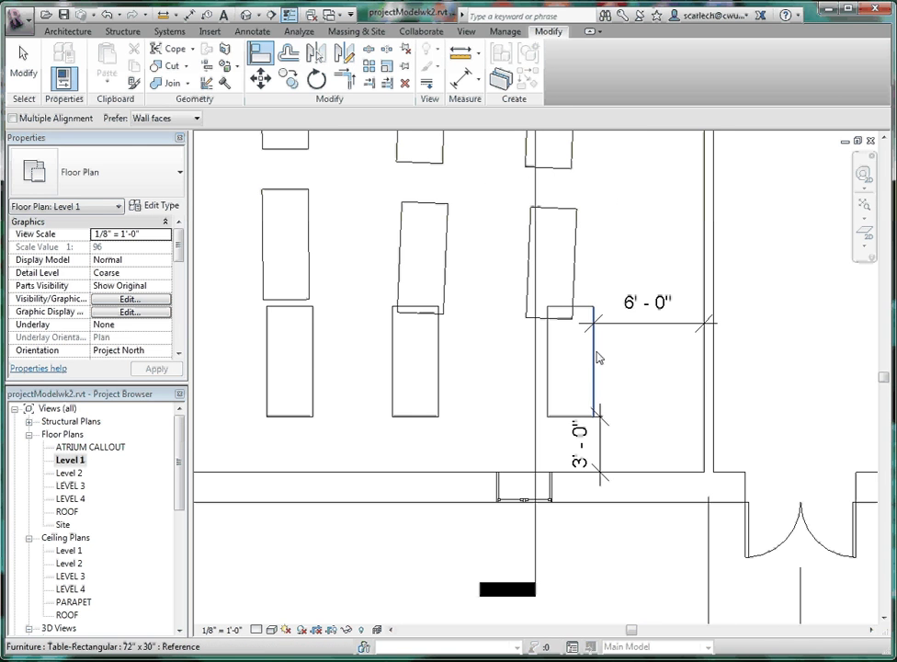
{"action": "left_click", "coordinate": [595, 355]}
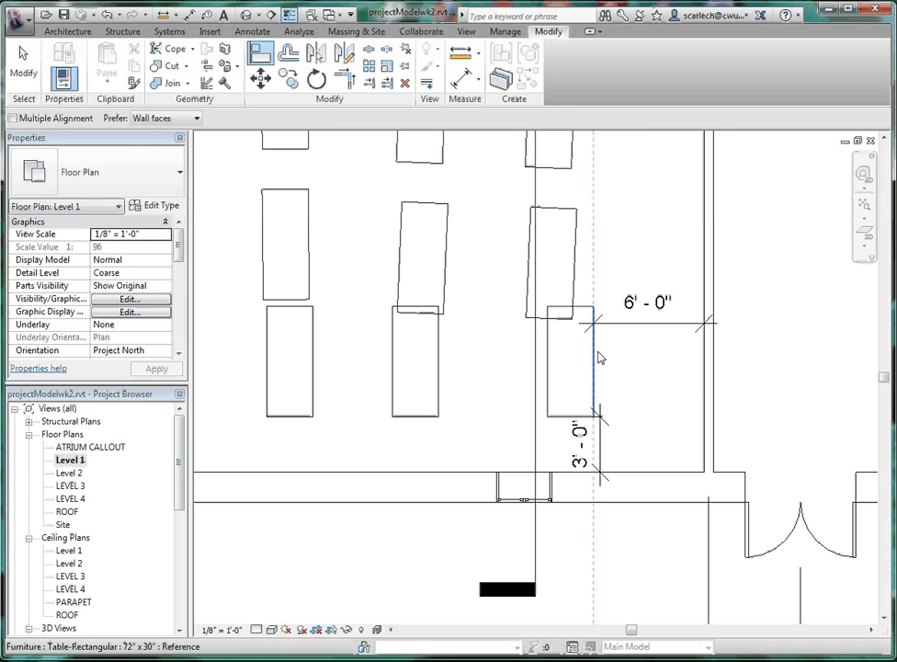
{"action": "left_click", "coordinate": [576, 247]}
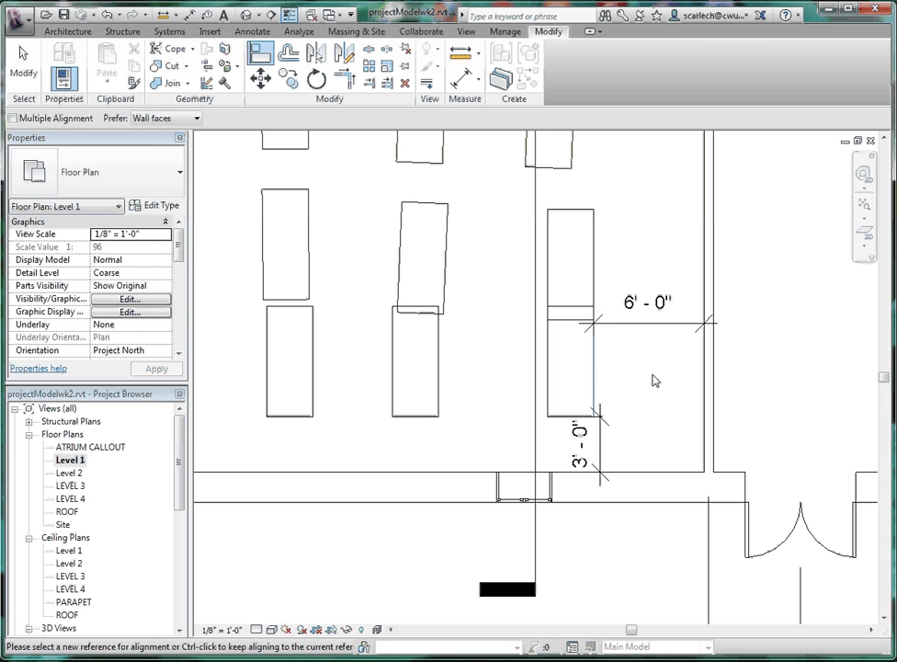
{"action": "key", "text": "Escape"}
Drag the upper right table further up its column
{"action": "scroll", "coordinate": [613, 287], "scroll_direction": "up", "scroll_amount": 1}
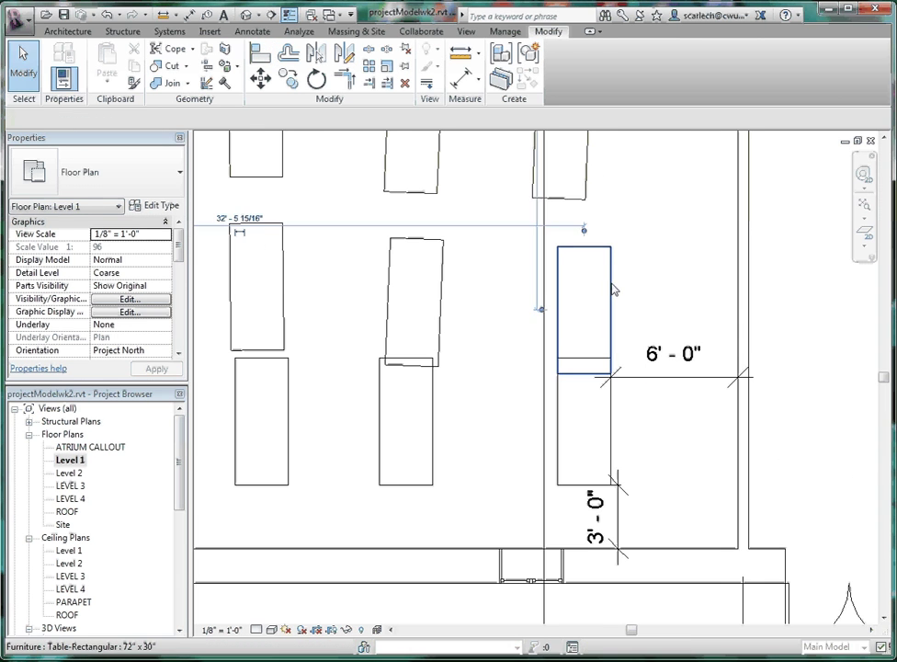
{"action": "left_click", "coordinate": [614, 289]}
{"action": "left_click_drag", "start_coordinate": [615, 290], "coordinate": [613, 248]}
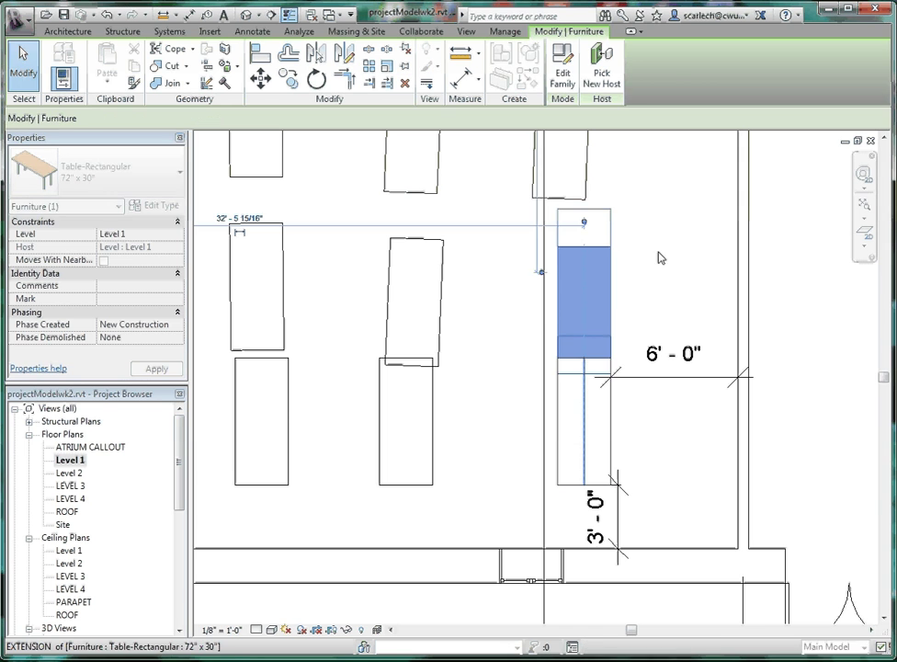
{"action": "left_click", "coordinate": [666, 260]}
{"action": "scroll", "coordinate": [607, 347], "scroll_direction": "up", "scroll_amount": 1}
{"action": "scroll", "coordinate": [613, 358], "scroll_direction": "down", "scroll_amount": 1}
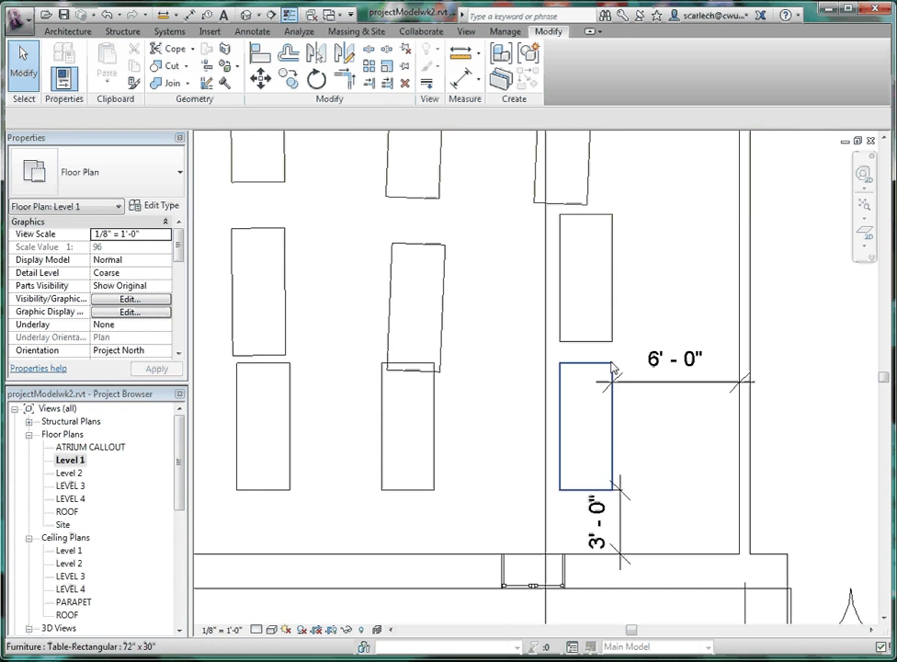
{"action": "scroll", "coordinate": [629, 414], "scroll_direction": "down", "scroll_amount": 3}
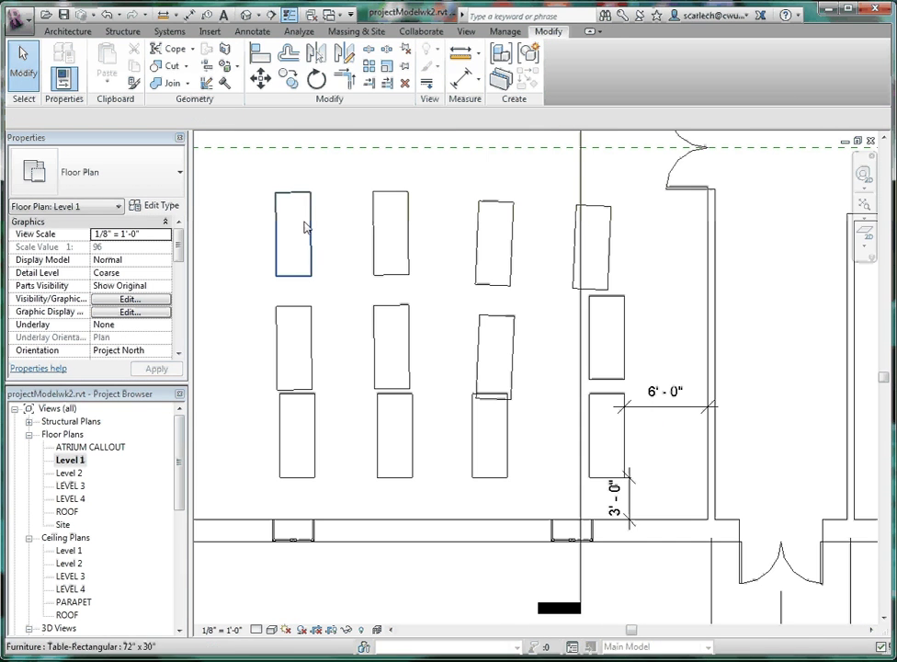
Dimension the gap between the upper right table and the corner table below it
{"action": "left_click", "coordinate": [189, 14]}
{"action": "scroll", "coordinate": [618, 386], "scroll_direction": "up", "scroll_amount": 2}
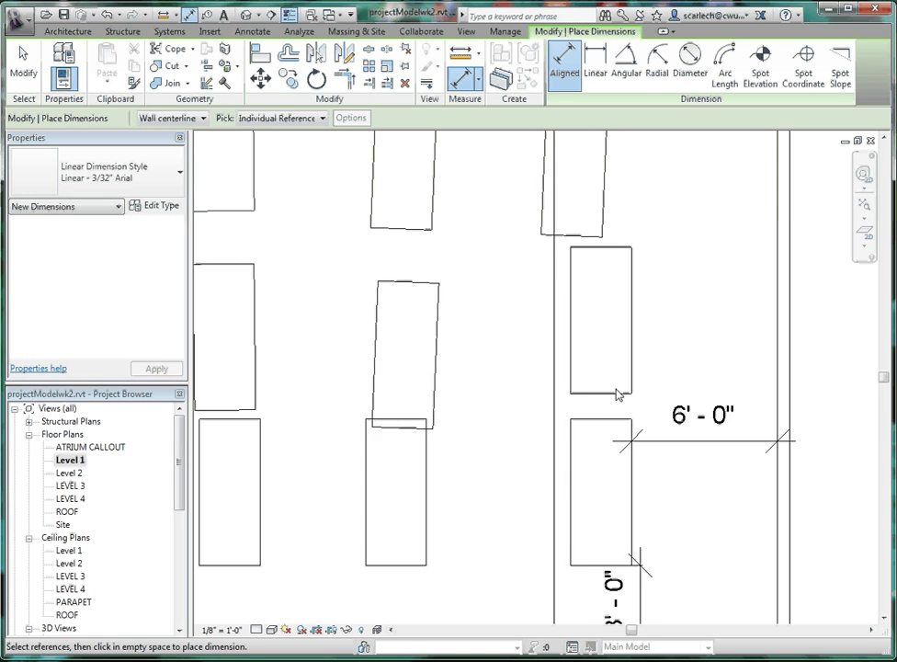
{"action": "scroll", "coordinate": [616, 394], "scroll_direction": "up", "scroll_amount": 1}
{"action": "left_click", "coordinate": [601, 424]}
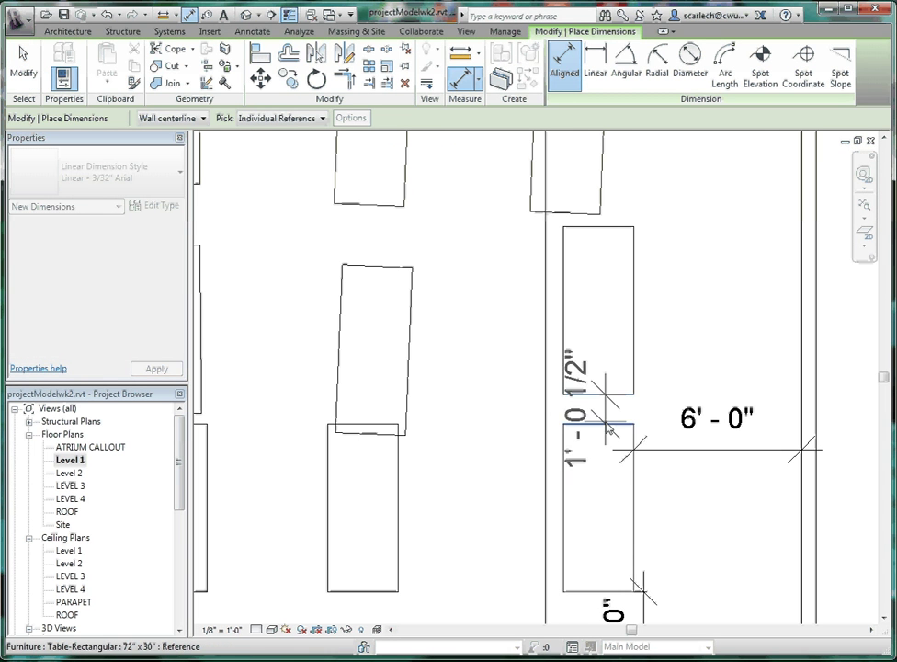
{"action": "left_click", "coordinate": [511, 413]}
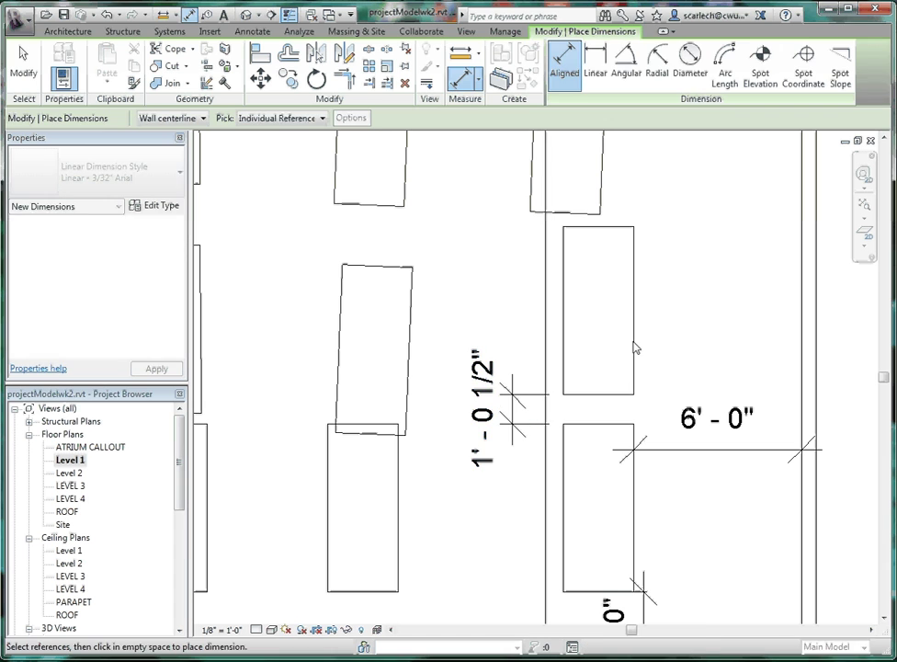
{"action": "key", "text": "Escape"}
{"action": "key", "text": "Escape"}
Edit the upper right table's gap dimension value (entering 2) until the spacing reads 1' - 0"
{"action": "left_click", "coordinate": [633, 345]}
{"action": "left_click", "coordinate": [496, 409]}
{"action": "type", "text": "2"}
{"action": "key", "text": "Return"}
{"action": "left_click", "coordinate": [705, 377]}
{"action": "scroll", "coordinate": [694, 384], "scroll_direction": "down", "scroll_amount": 2}
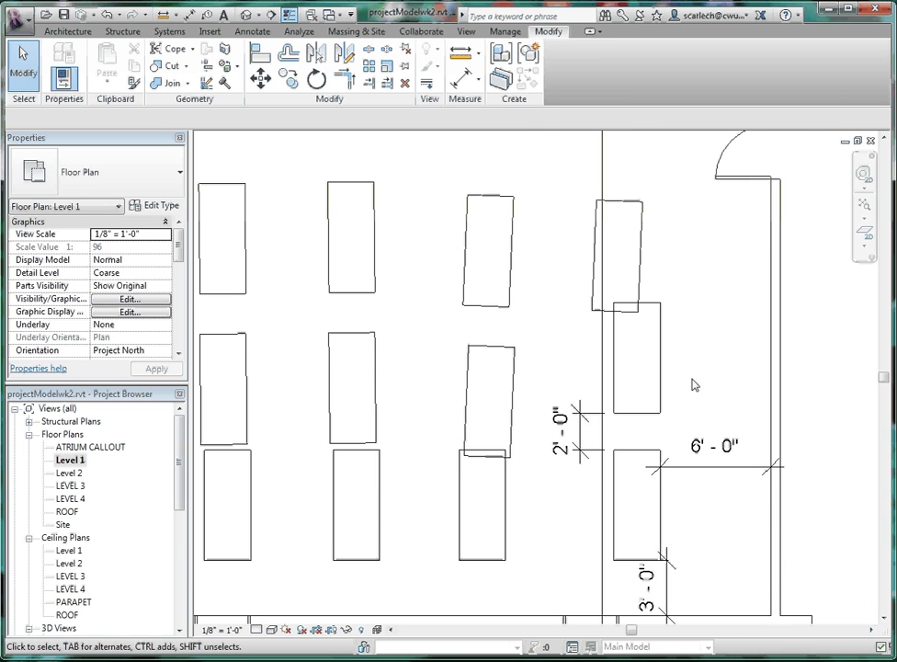
{"action": "scroll", "coordinate": [657, 418], "scroll_direction": "up", "scroll_amount": 2}
{"action": "left_click", "coordinate": [658, 421]}
{"action": "left_click", "coordinate": [539, 448]}
{"action": "key", "text": "Return"}
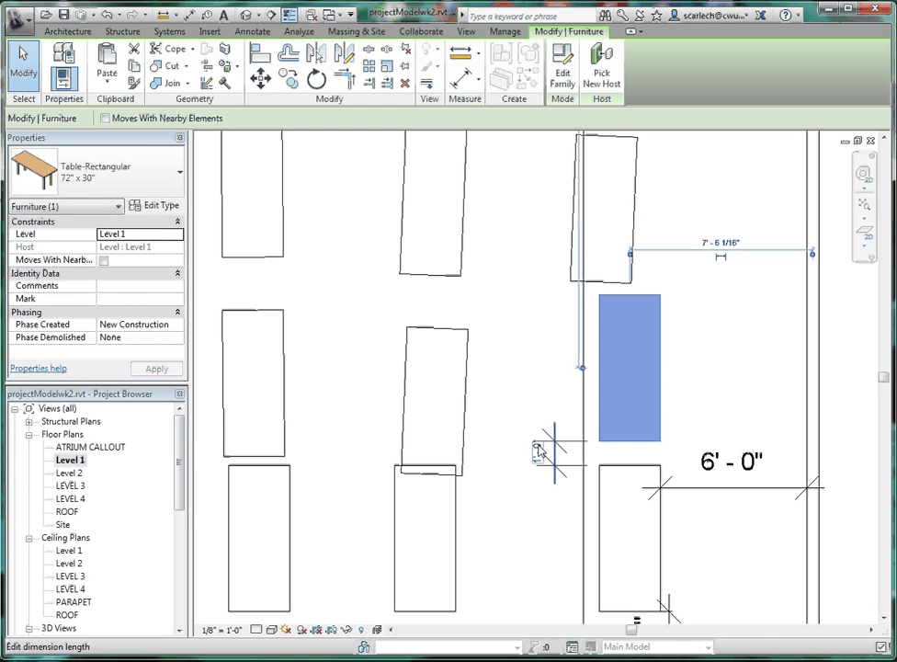
{"action": "left_click", "coordinate": [691, 419]}
{"action": "scroll", "coordinate": [685, 450], "scroll_direction": "down", "scroll_amount": 3}
{"action": "scroll", "coordinate": [632, 317], "scroll_direction": "up", "scroll_amount": 2}
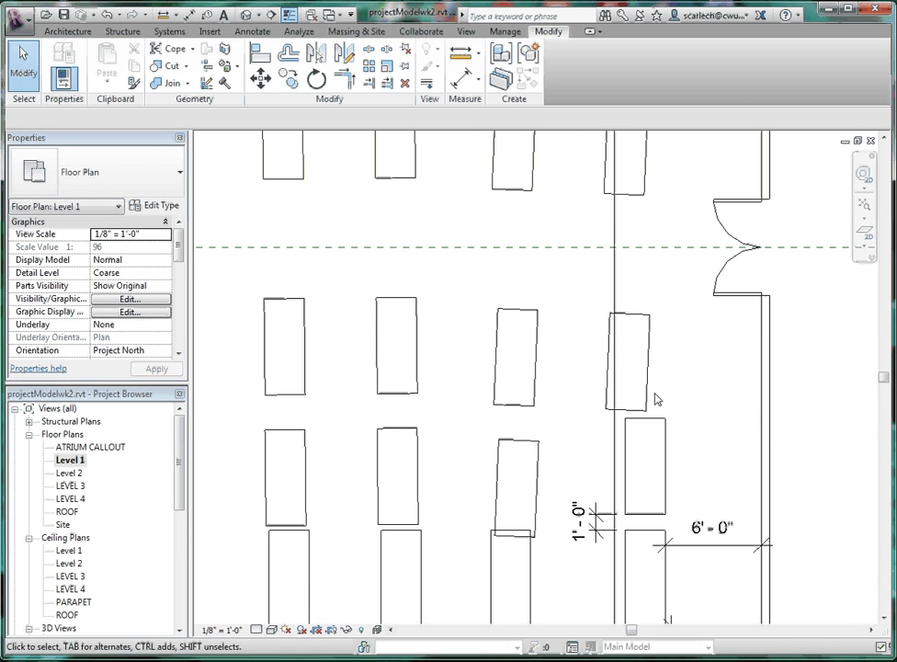
{"action": "scroll", "coordinate": [654, 398], "scroll_direction": "up", "scroll_amount": 2}
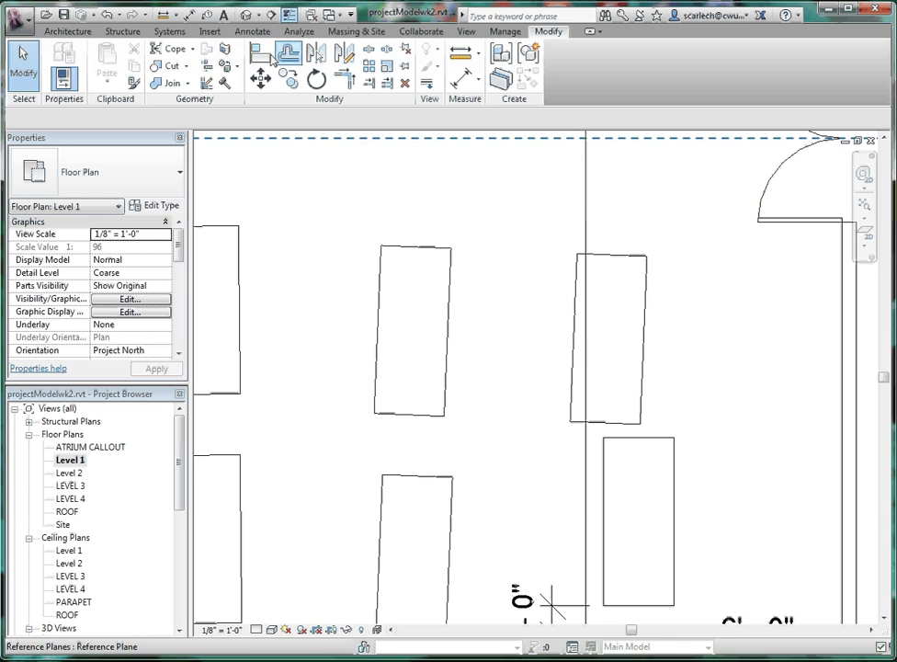
With Align (AL), snap the tilted top right table to the lower table's right edge, squaring it
{"action": "key", "text": "a"}
{"action": "key", "text": "l"}
{"action": "left_click", "coordinate": [676, 465]}
{"action": "key", "text": "Escape"}
{"action": "key", "text": "Escape"}
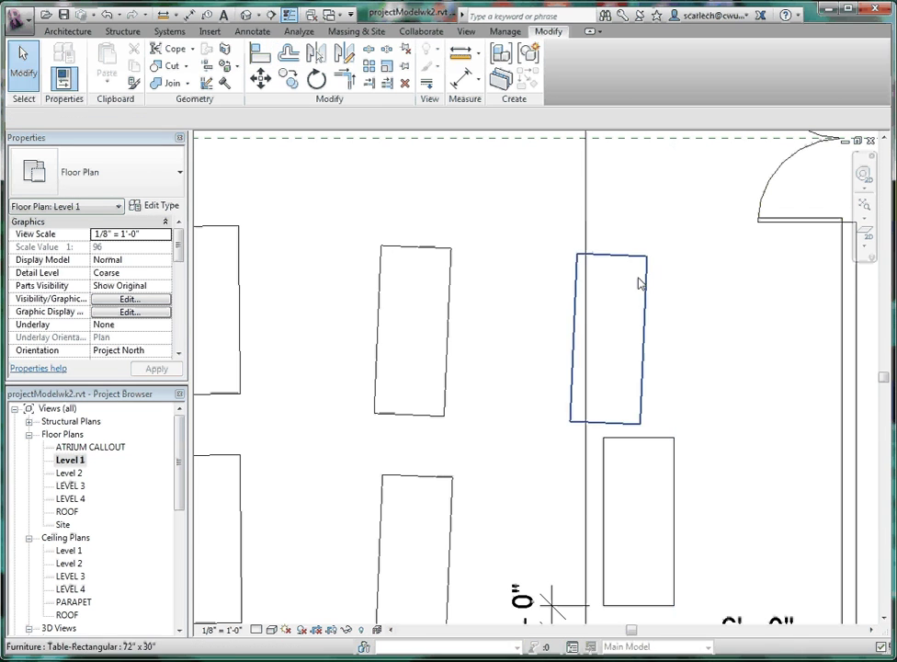
{"action": "scroll", "coordinate": [681, 324], "scroll_direction": "down", "scroll_amount": 3}
{"action": "key", "text": "a"}
{"action": "key", "text": "l"}
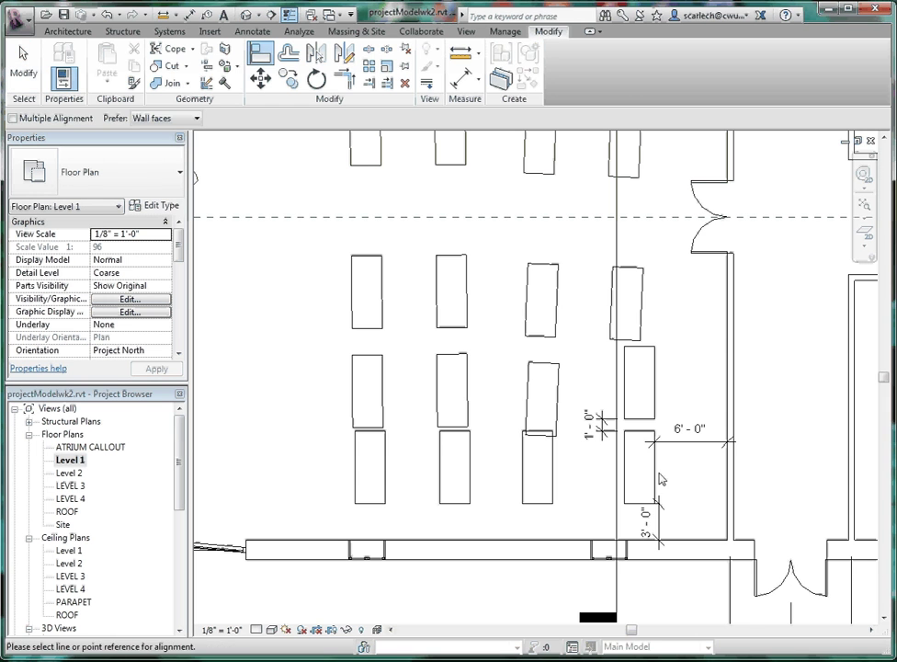
{"action": "left_click", "coordinate": [655, 487]}
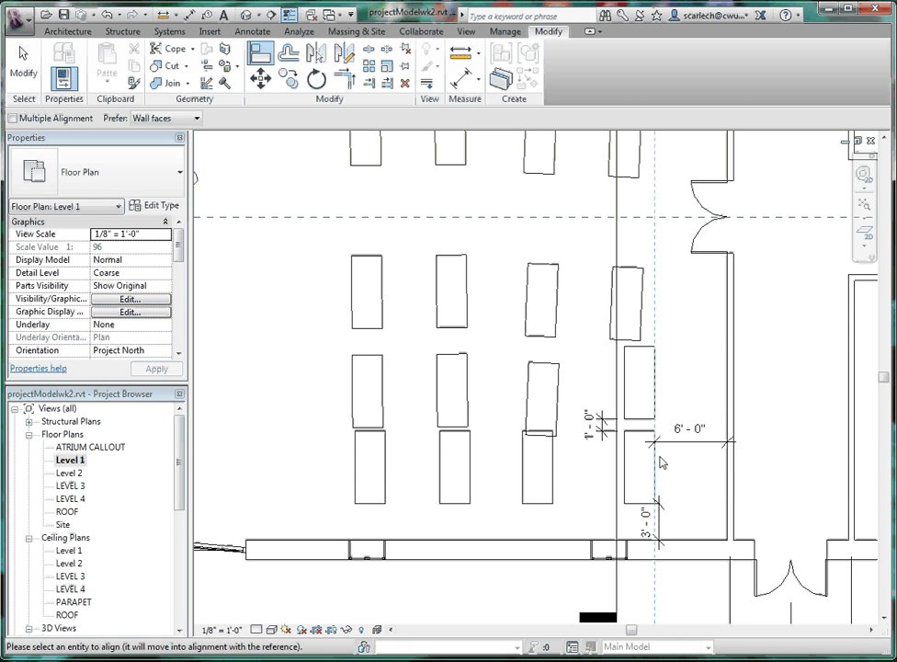
{"action": "scroll", "coordinate": [648, 345], "scroll_direction": "up", "scroll_amount": 2}
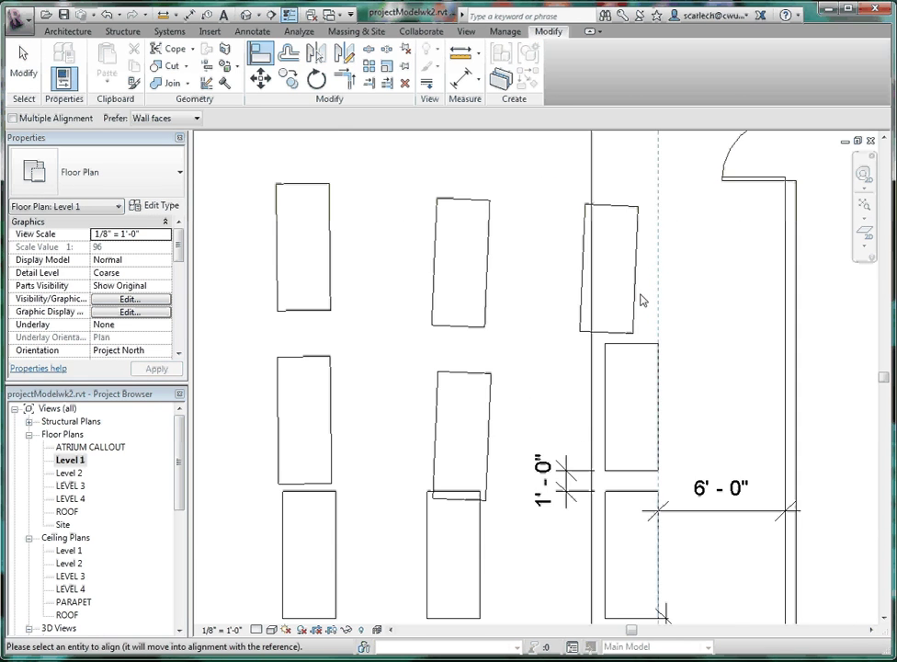
{"action": "left_click", "coordinate": [639, 299]}
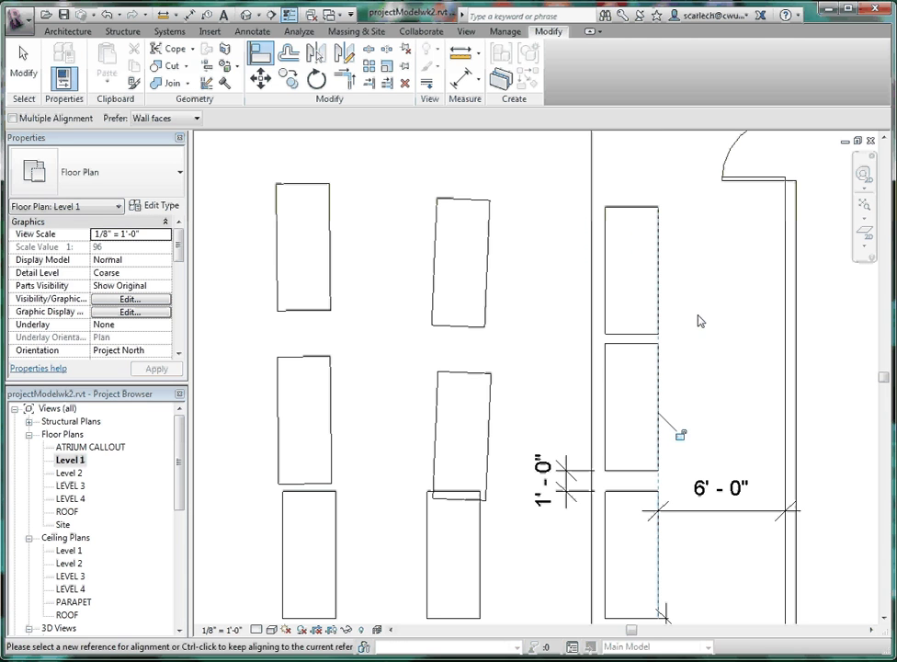
{"action": "key", "text": "Escape"}
{"action": "left_click", "coordinate": [642, 328]}
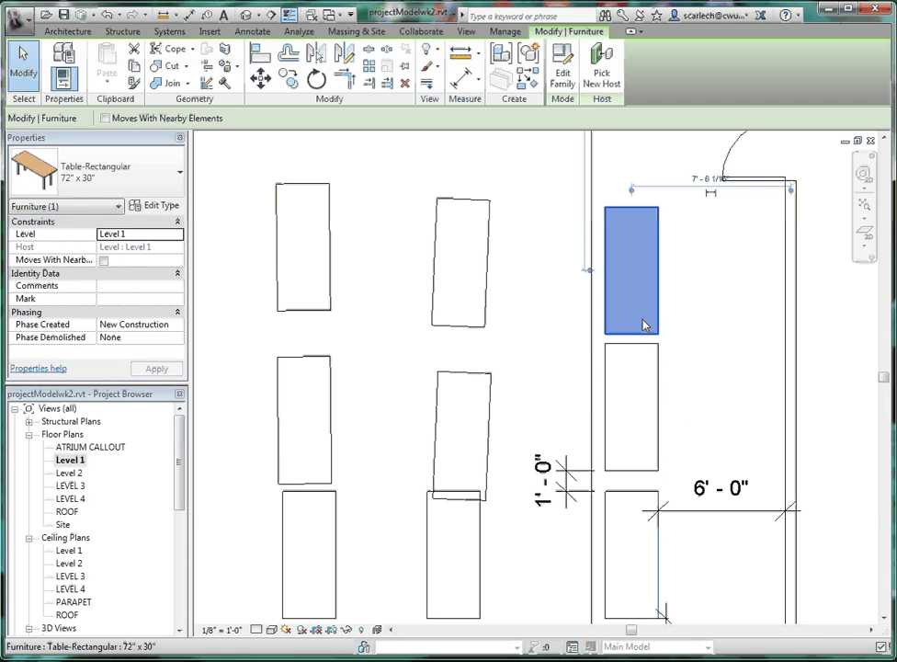
{"action": "left_click", "coordinate": [691, 327]}
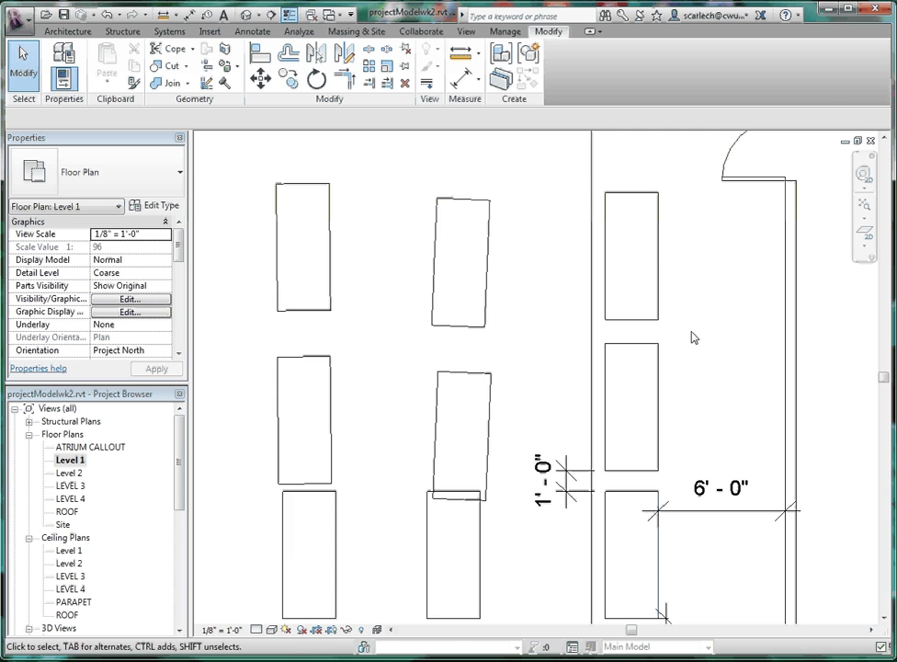
{"action": "scroll", "coordinate": [692, 333], "scroll_direction": "down", "scroll_amount": 2}
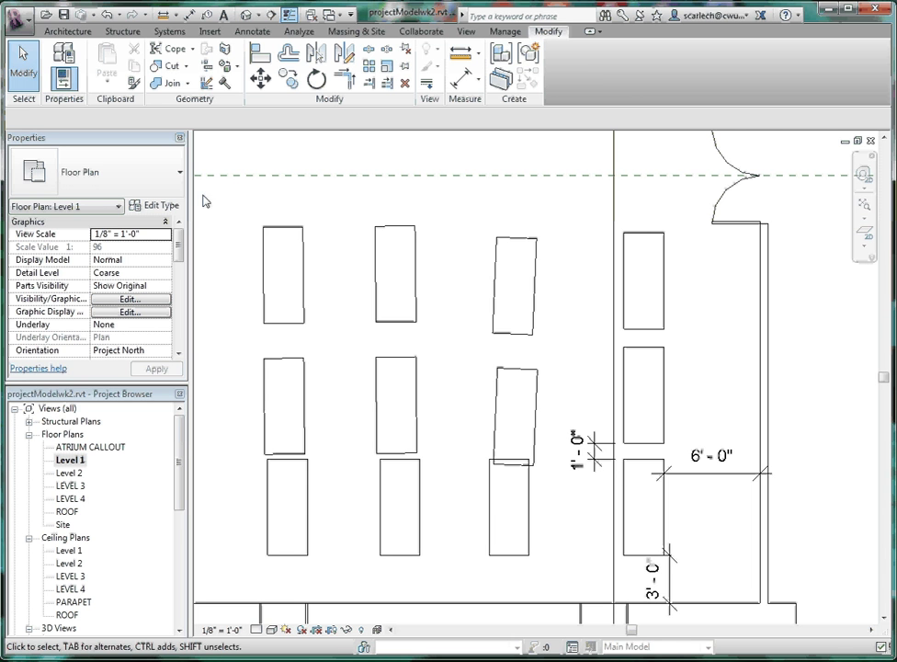
Dimension the gap between the right column's top table and the middle table
{"action": "left_click", "coordinate": [189, 15]}
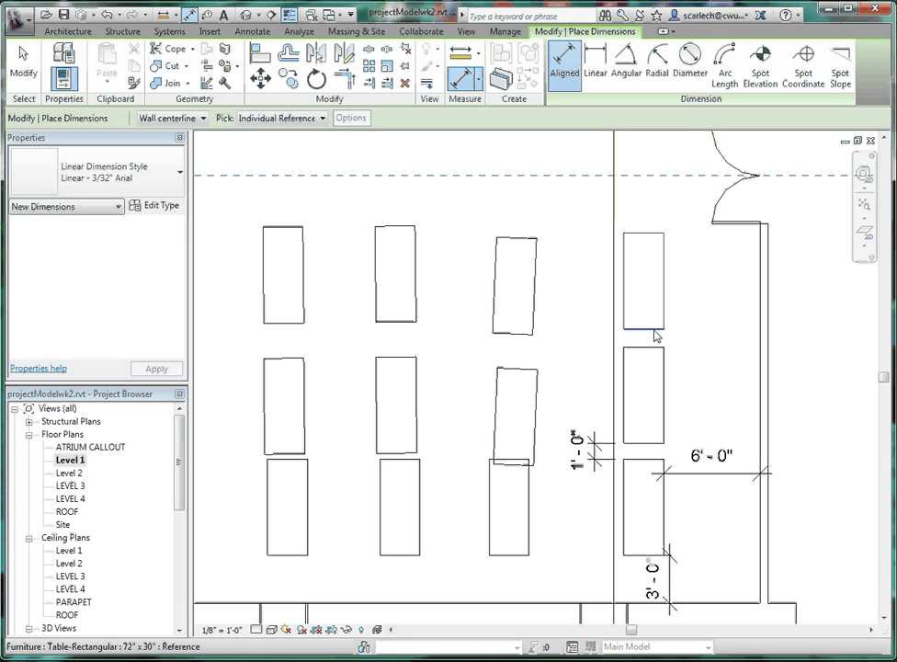
{"action": "left_click", "coordinate": [654, 331]}
{"action": "left_click", "coordinate": [657, 349]}
{"action": "left_click", "coordinate": [597, 342]}
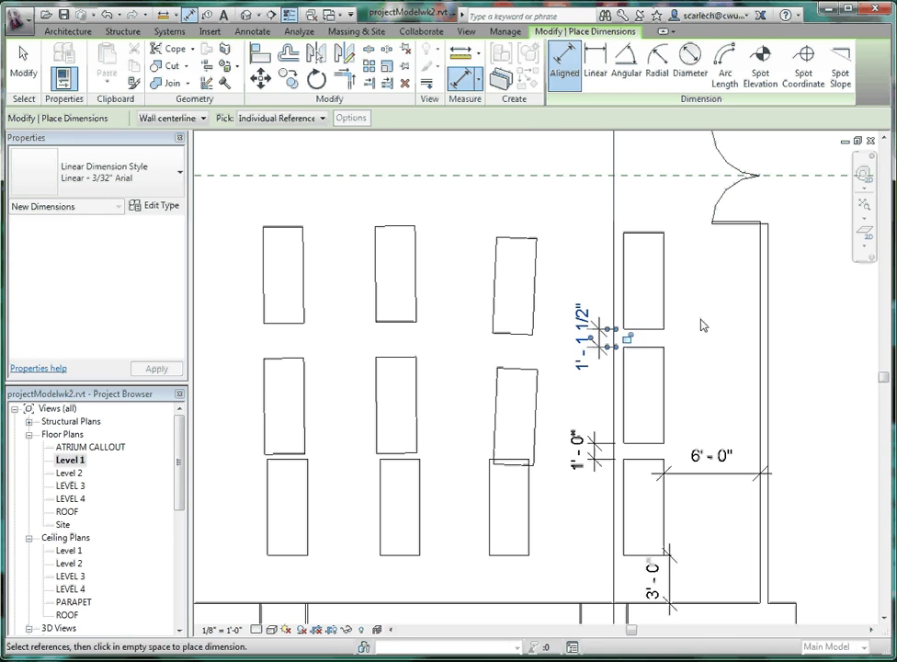
{"action": "key", "text": "Escape"}
{"action": "key", "text": "Escape"}
Set that top-to-middle table gap to 1' - 0" and check both 1' - 0" gap dimensions
{"action": "left_click", "coordinate": [669, 312]}
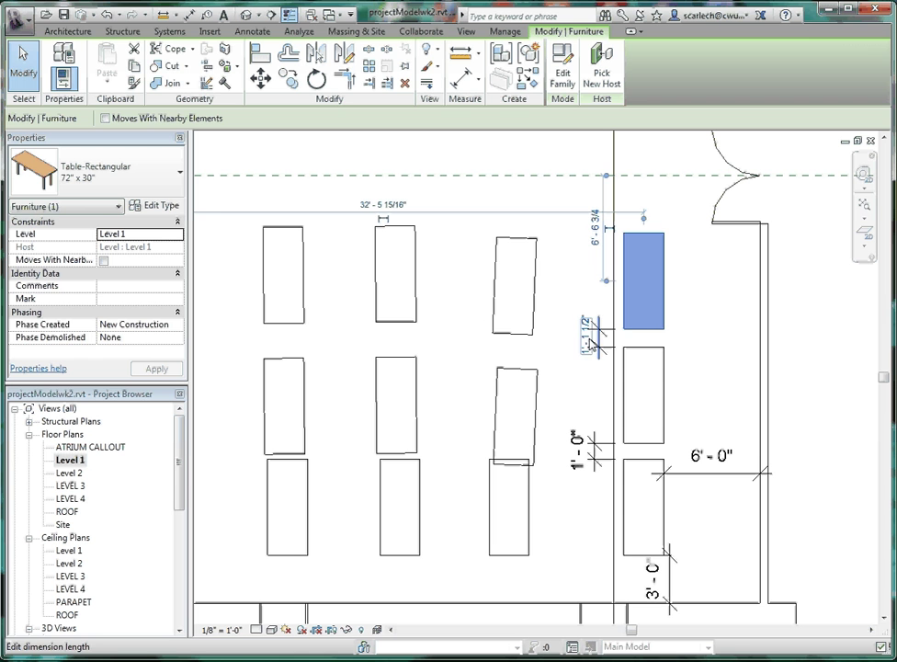
{"action": "left_click", "coordinate": [587, 324]}
{"action": "key", "text": "BackSpace"}
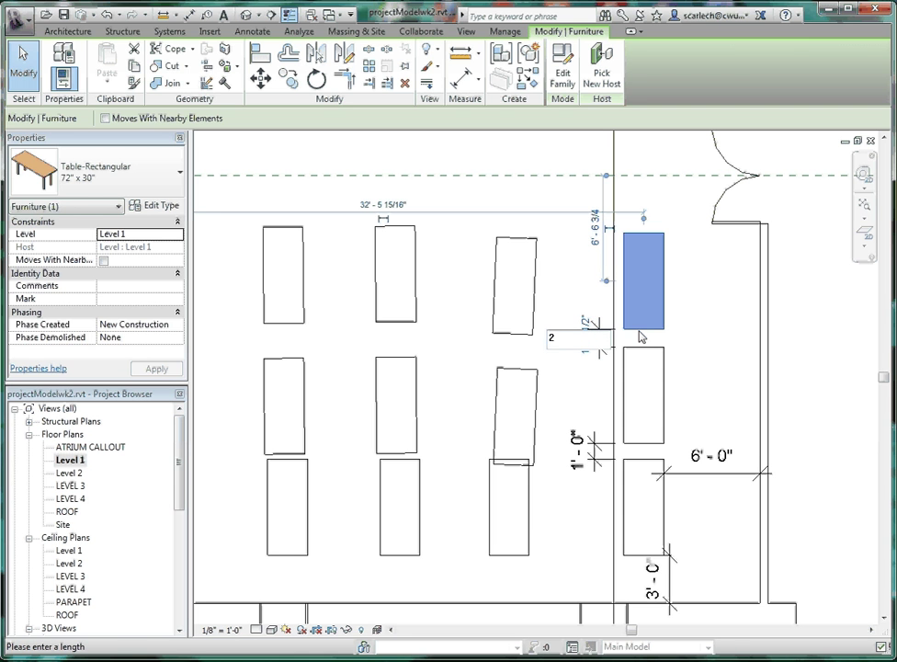
{"action": "type", "text": "1"}
{"action": "key", "text": "Return"}
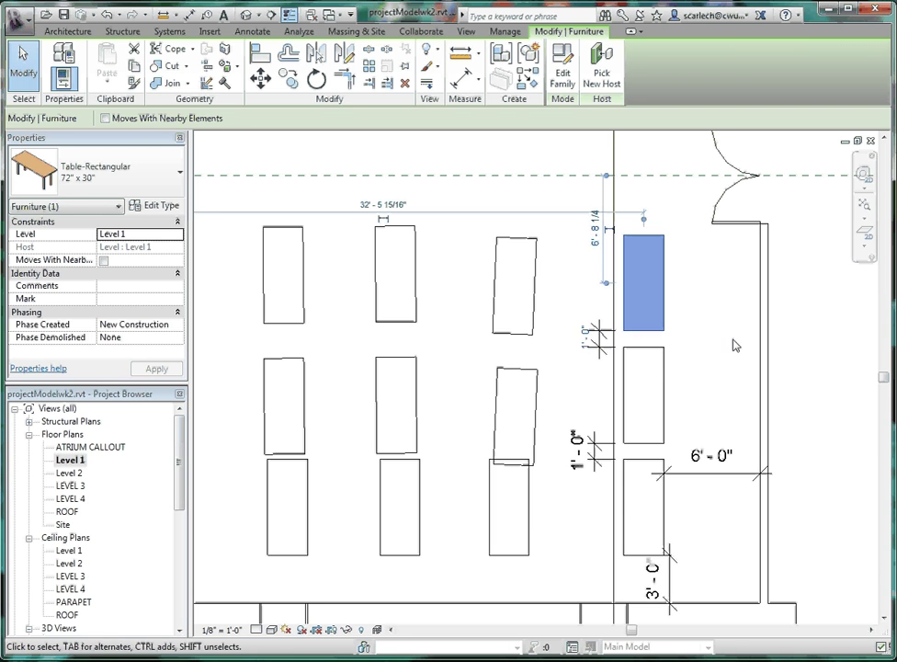
{"action": "key", "text": "Escape"}
{"action": "scroll", "coordinate": [682, 214], "scroll_direction": "down", "scroll_amount": 1}
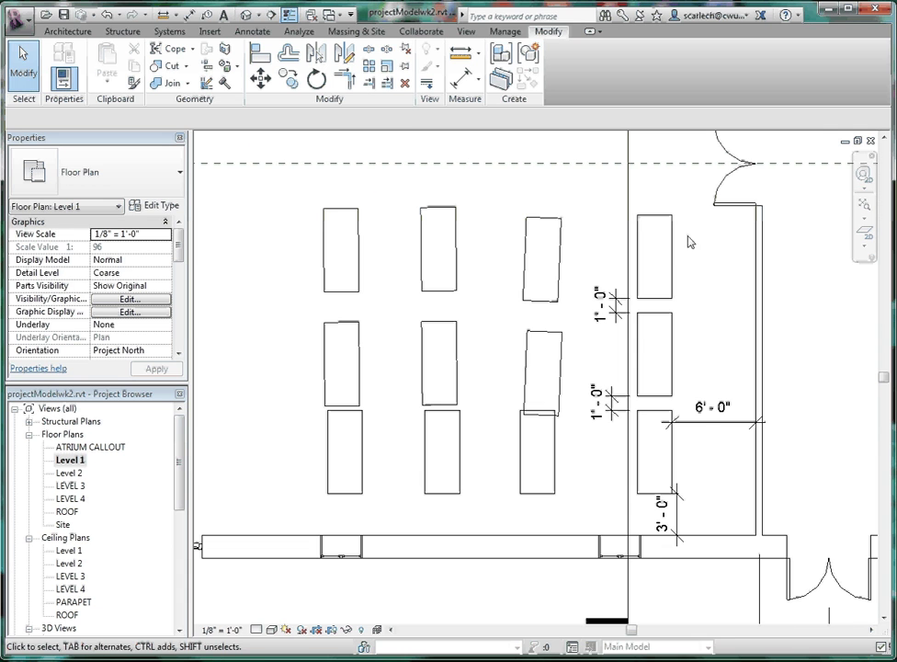
{"action": "left_click", "coordinate": [614, 409]}
{"action": "left_click", "coordinate": [610, 302]}
{"action": "left_click", "coordinate": [707, 309]}
{"action": "scroll", "coordinate": [705, 255], "scroll_direction": "down", "scroll_amount": 1}
{"action": "scroll", "coordinate": [704, 338], "scroll_direction": "up", "scroll_amount": 1}
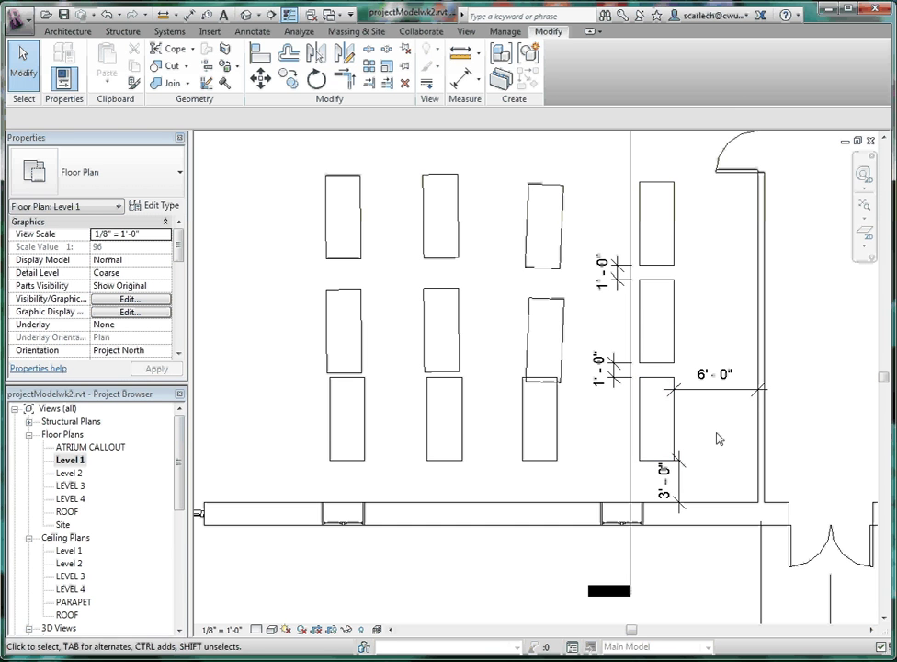
Dimension the gap between the third column's bottom table and the corner table to its right
{"action": "left_click", "coordinate": [189, 16]}
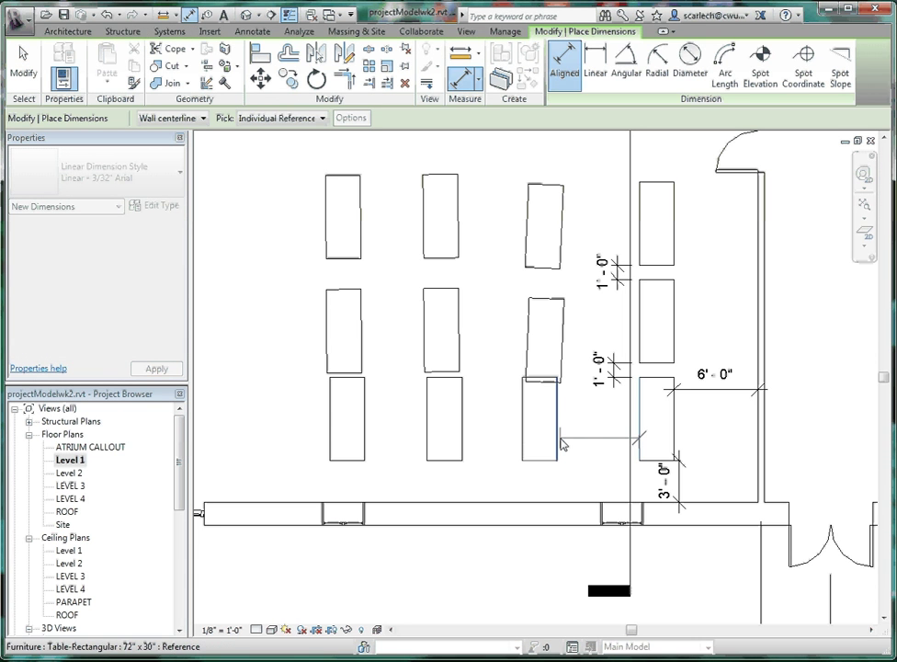
{"action": "left_click", "coordinate": [560, 445]}
{"action": "left_click", "coordinate": [638, 425]}
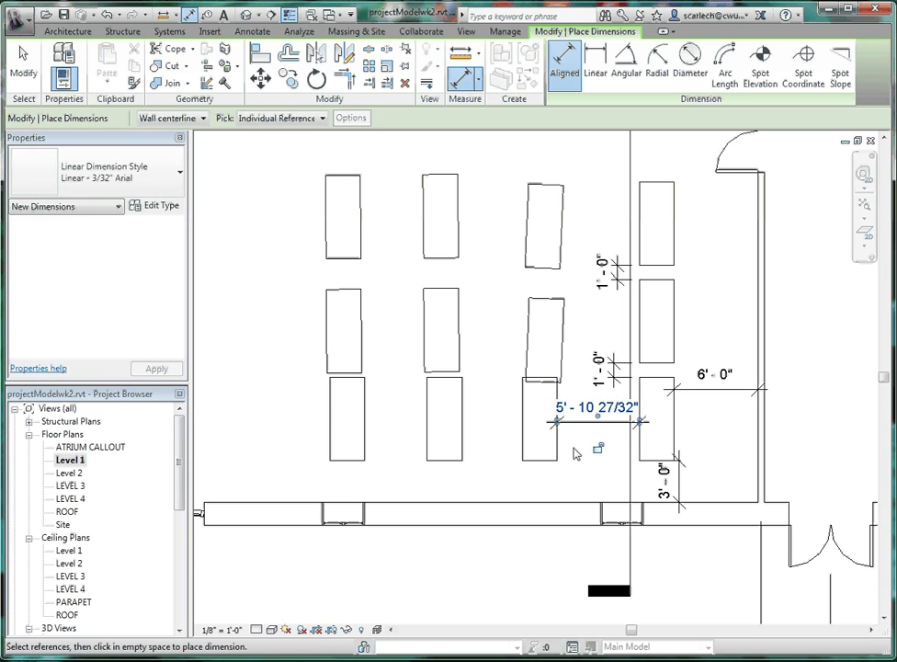
{"action": "key", "text": "Escape"}
{"action": "key", "text": "Escape"}
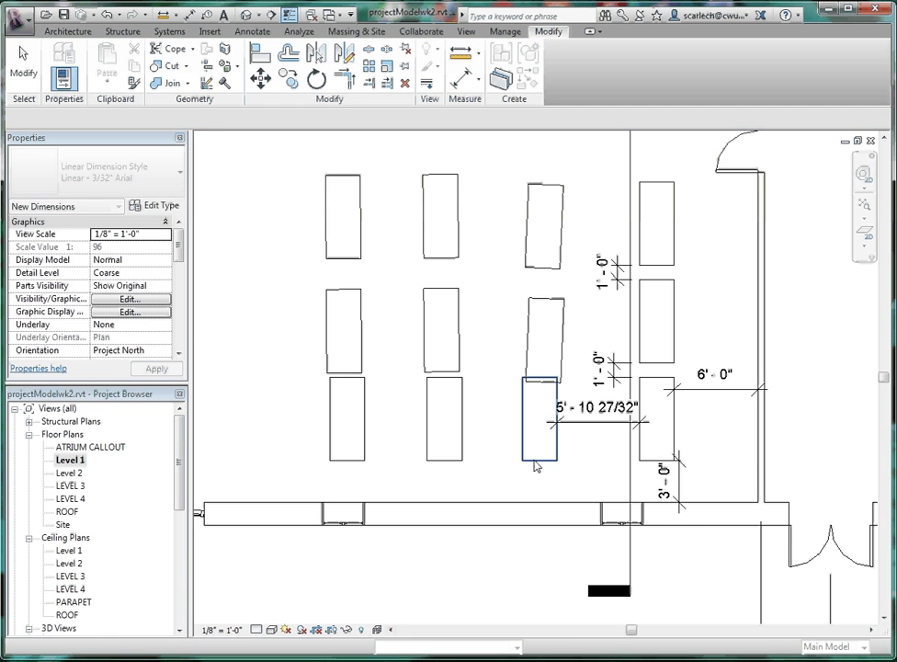
Move the third-column bottom table to 5' - 0" from its neighbour, after first trying 4' - 0"
{"action": "left_click", "coordinate": [536, 464]}
{"action": "scroll", "coordinate": [594, 419], "scroll_direction": "up", "scroll_amount": 2}
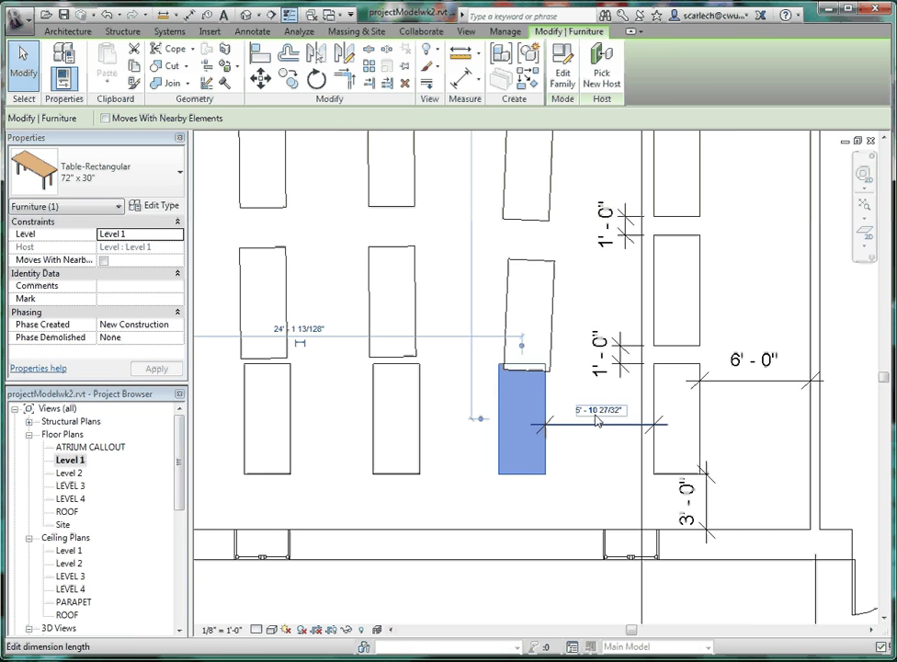
{"action": "left_click", "coordinate": [598, 411]}
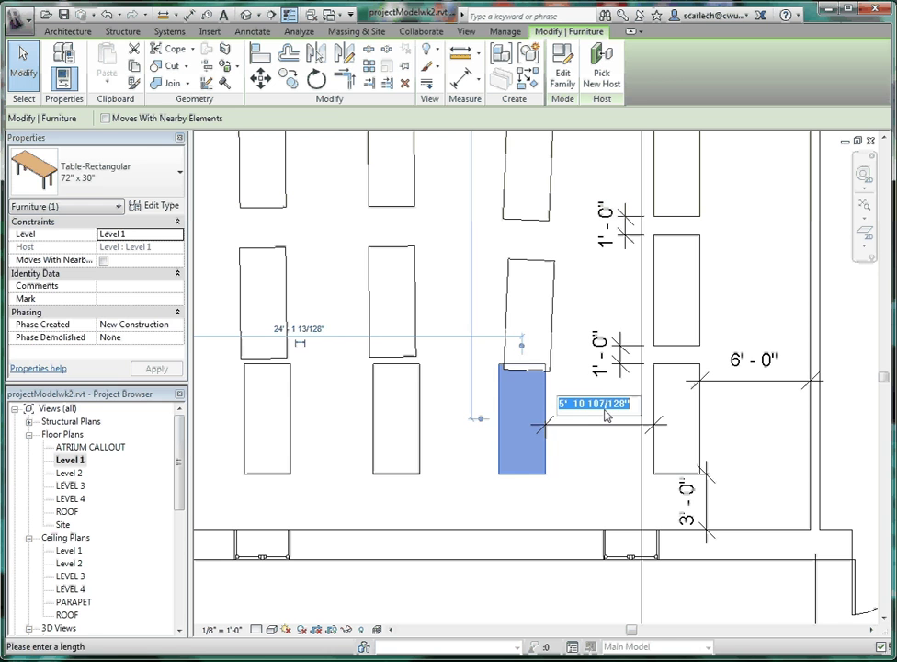
{"action": "type", "text": "4"}
{"action": "key", "text": "Return"}
{"action": "left_click", "coordinate": [751, 446]}
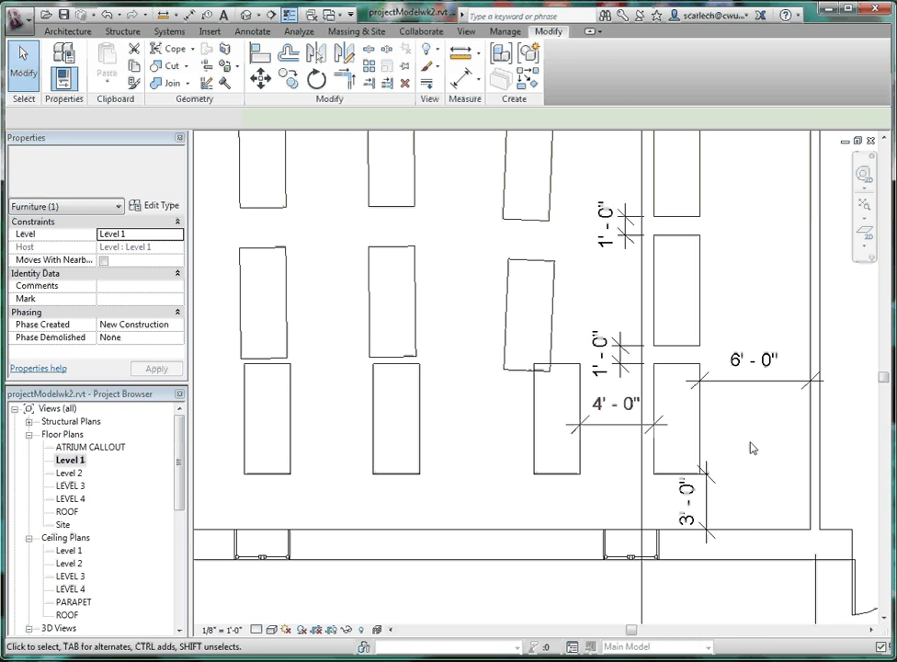
{"action": "left_click", "coordinate": [565, 442]}
{"action": "left_click", "coordinate": [598, 406]}
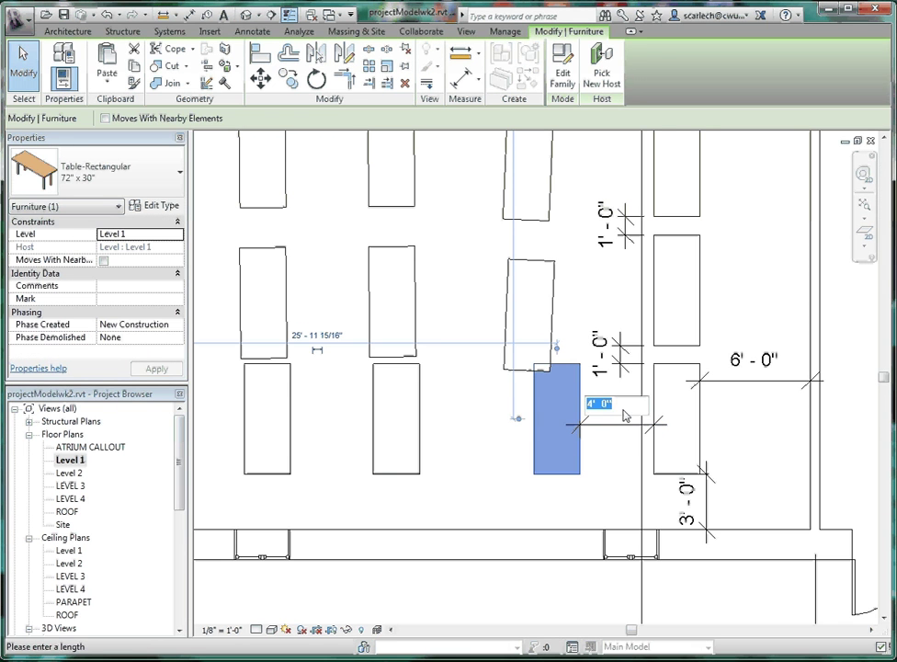
{"action": "type", "text": "5"}
{"action": "key", "text": "Return"}
{"action": "left_click", "coordinate": [741, 422]}
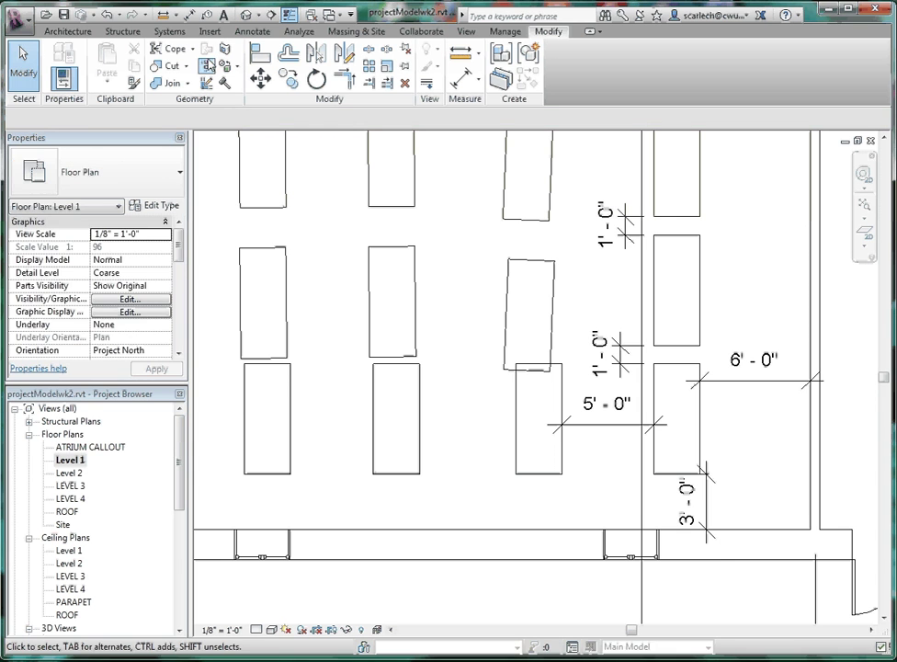
{"action": "left_click", "coordinate": [606, 422]}
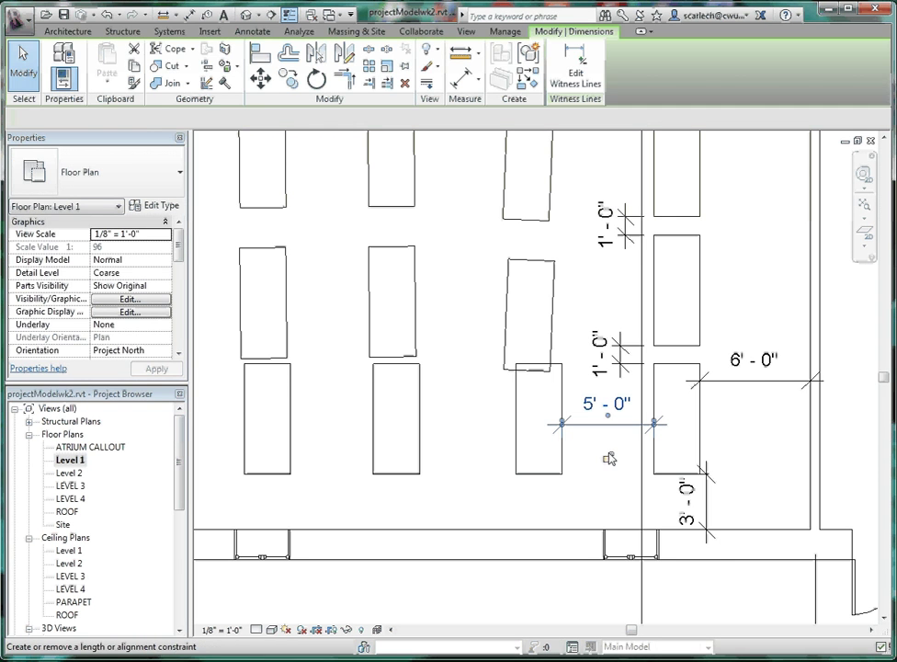
{"action": "left_click", "coordinate": [607, 461]}
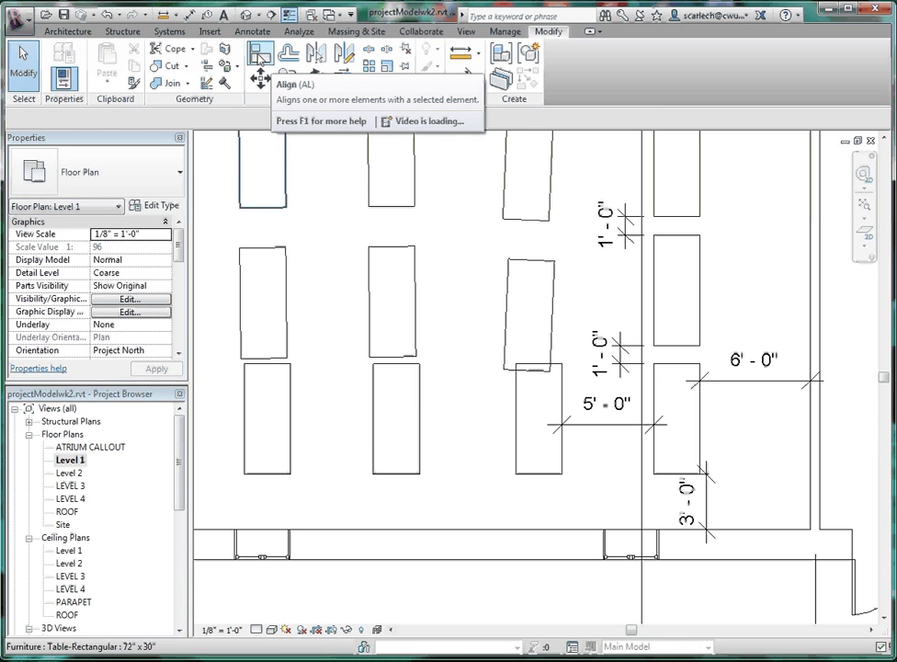
Dimension the gap between the second- and third-column front tables and set it to 5'-0"
{"action": "left_click", "coordinate": [190, 15]}
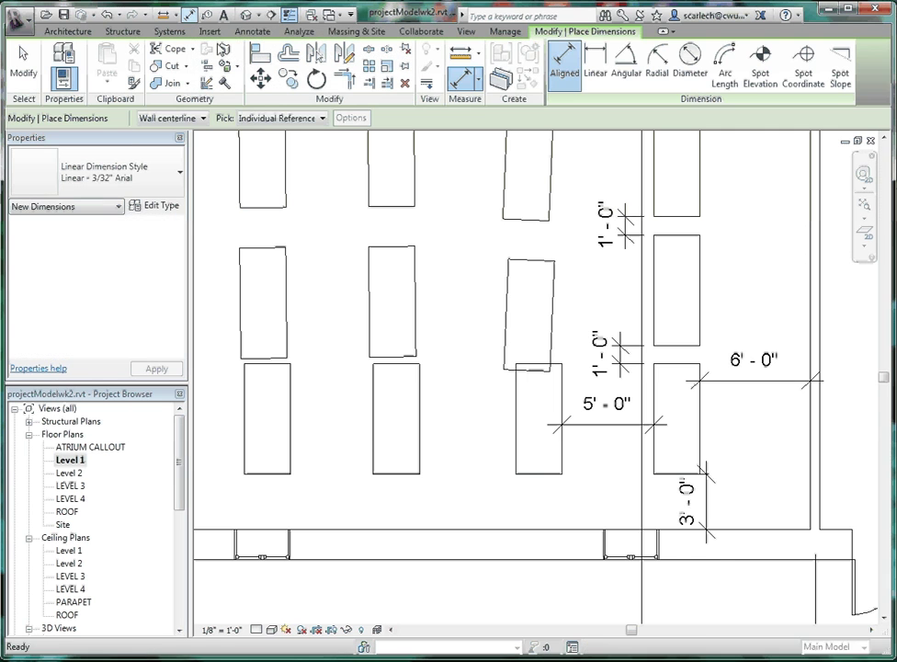
{"action": "left_click", "coordinate": [420, 400]}
{"action": "left_click", "coordinate": [516, 420]}
{"action": "left_click", "coordinate": [467, 332]}
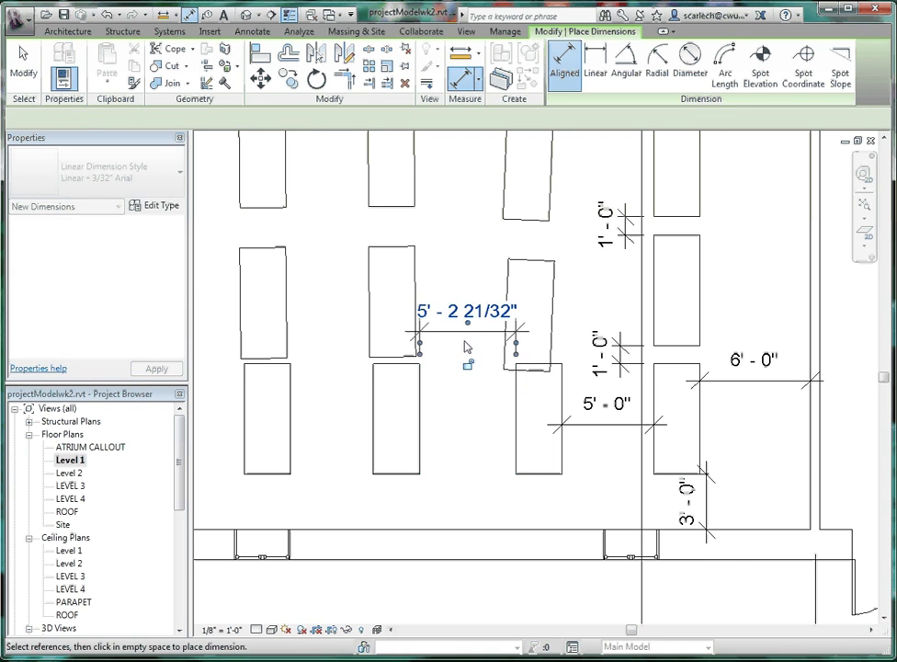
{"action": "key", "text": "Escape"}
{"action": "key", "text": "Escape"}
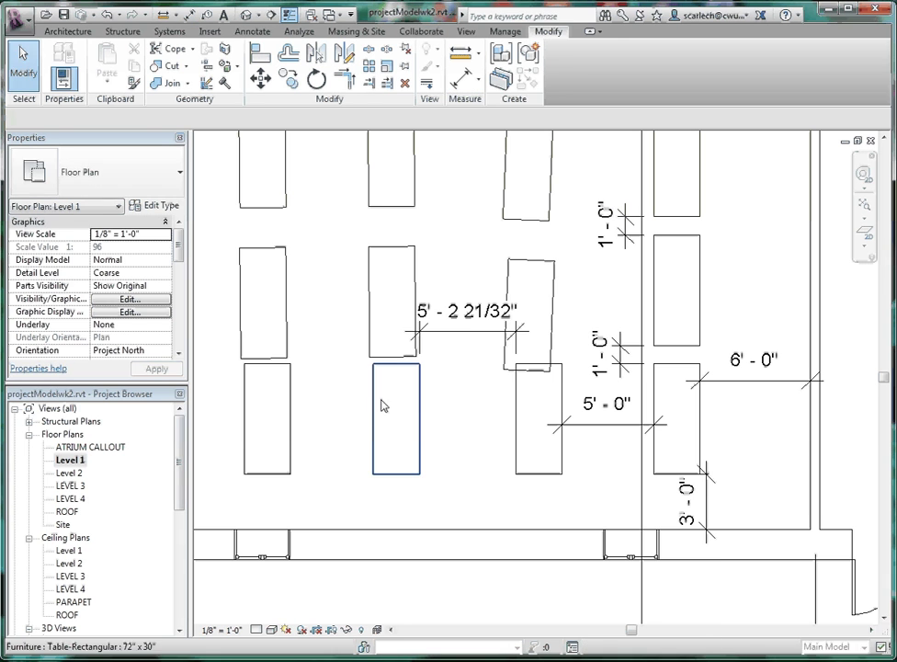
{"action": "left_click", "coordinate": [382, 407]}
{"action": "left_click", "coordinate": [469, 319]}
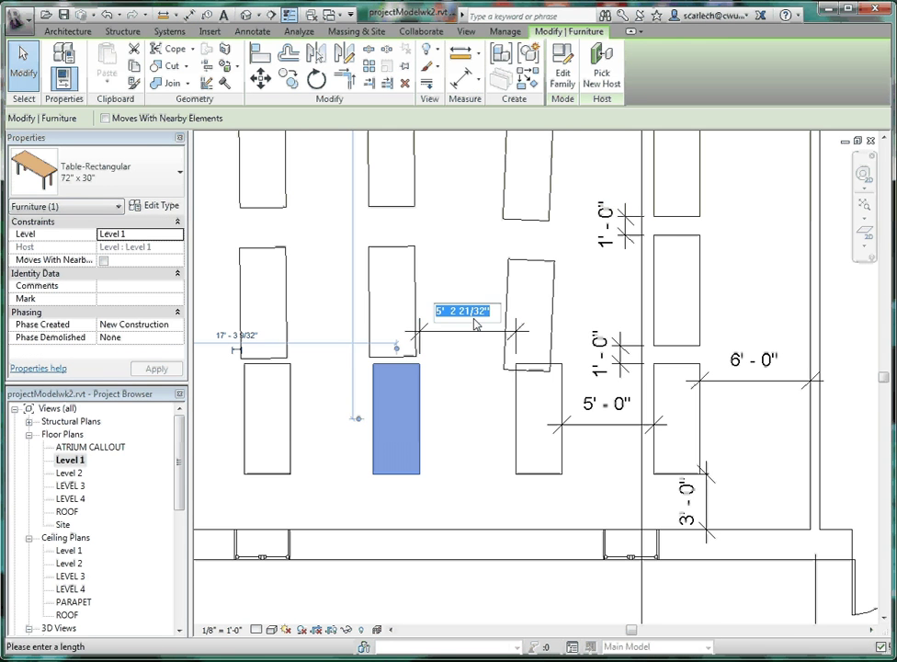
{"action": "type", "text": "5'"}
{"action": "key", "text": "Return"}
{"action": "left_click", "coordinate": [471, 460]}
{"action": "scroll", "coordinate": [525, 375], "scroll_direction": "down", "scroll_amount": 3}
{"action": "scroll", "coordinate": [526, 375], "scroll_direction": "up", "scroll_amount": 3}
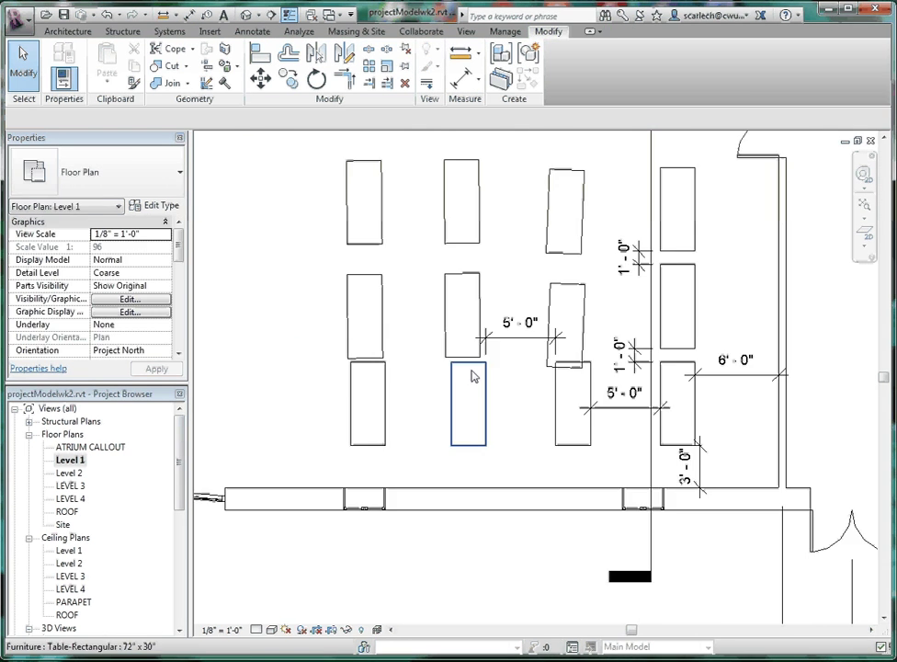
Dimension the first-to-second column front-table gap and set it to 5'-0"
{"action": "left_click", "coordinate": [189, 15]}
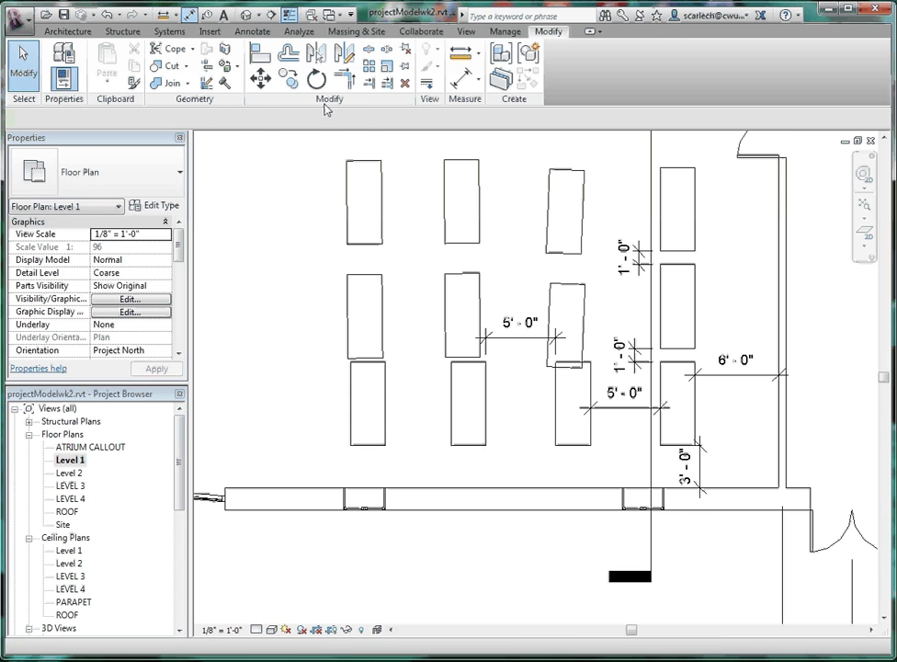
{"action": "left_click", "coordinate": [454, 395]}
{"action": "left_click", "coordinate": [386, 401]}
{"action": "left_click", "coordinate": [414, 331]}
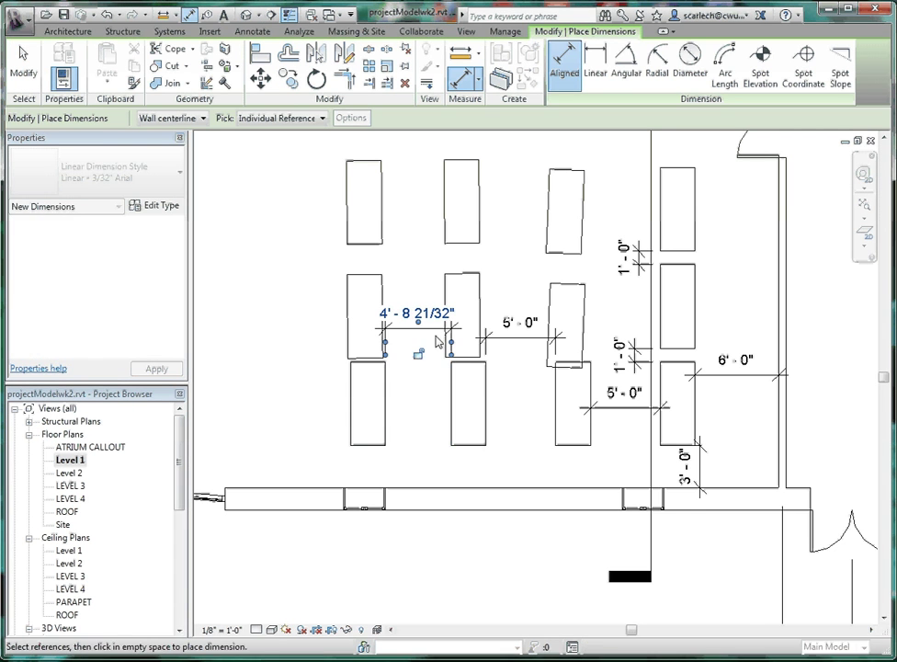
{"action": "key", "text": "Escape"}
{"action": "key", "text": "Escape"}
{"action": "left_click", "coordinate": [353, 387]}
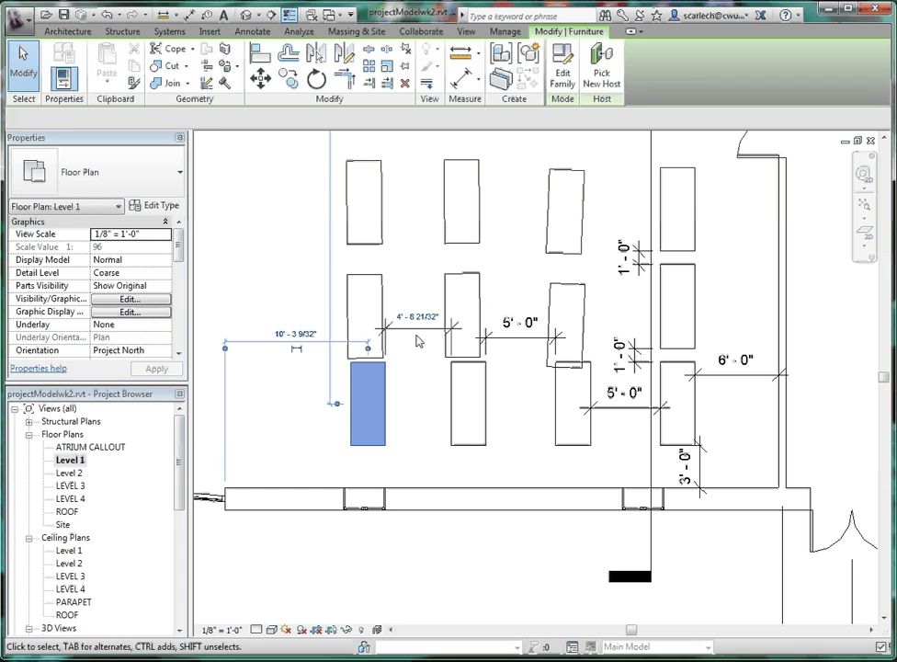
{"action": "left_click", "coordinate": [418, 316]}
{"action": "type", "text": "5"}
{"action": "key", "text": "Return"}
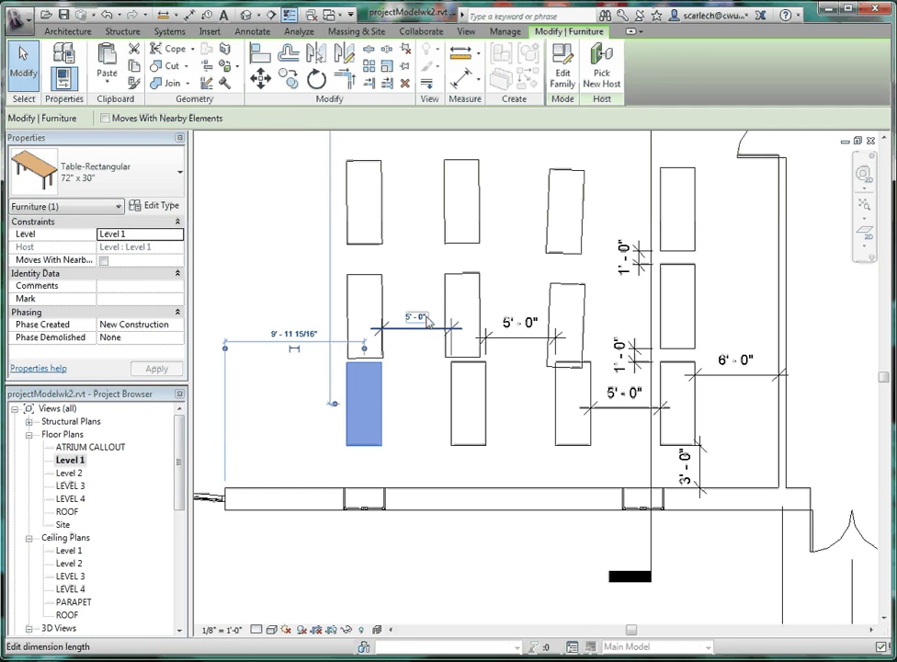
{"action": "key", "text": "Escape"}
{"action": "scroll", "coordinate": [382, 290], "scroll_direction": "down", "scroll_amount": 3}
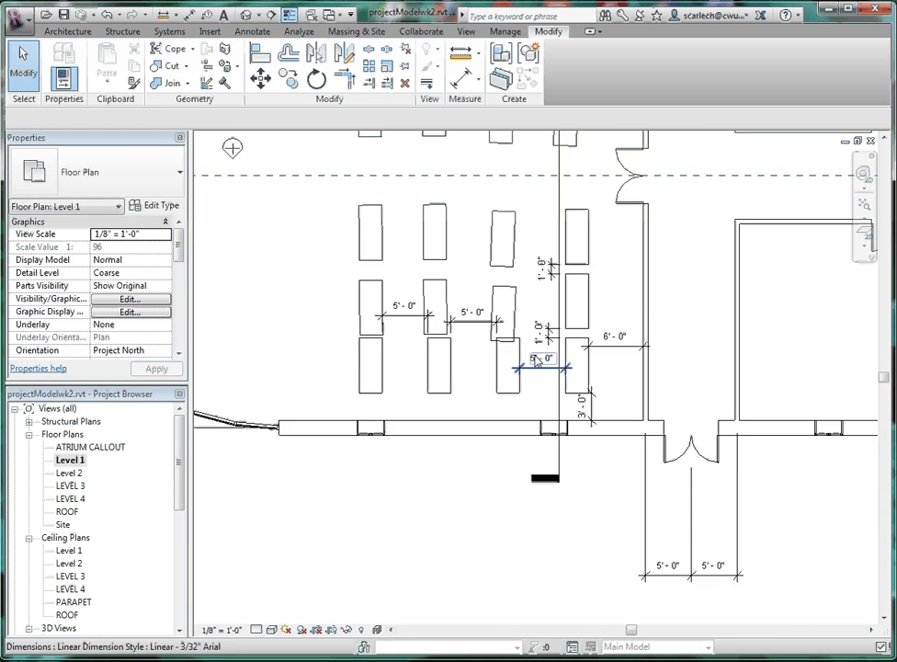
{"action": "scroll", "coordinate": [538, 360], "scroll_direction": "up", "scroll_amount": 2}
Move the three 5'-0" gap dimensions down into one line near the wall
{"action": "left_click_drag", "start_coordinate": [457, 309], "coordinate": [452, 433]}
{"action": "left_click", "coordinate": [361, 301]}
{"action": "left_click_drag", "start_coordinate": [364, 313], "coordinate": [366, 430]}
{"action": "left_click", "coordinate": [543, 360]}
{"action": "left_click_drag", "start_coordinate": [544, 366], "coordinate": [546, 432]}
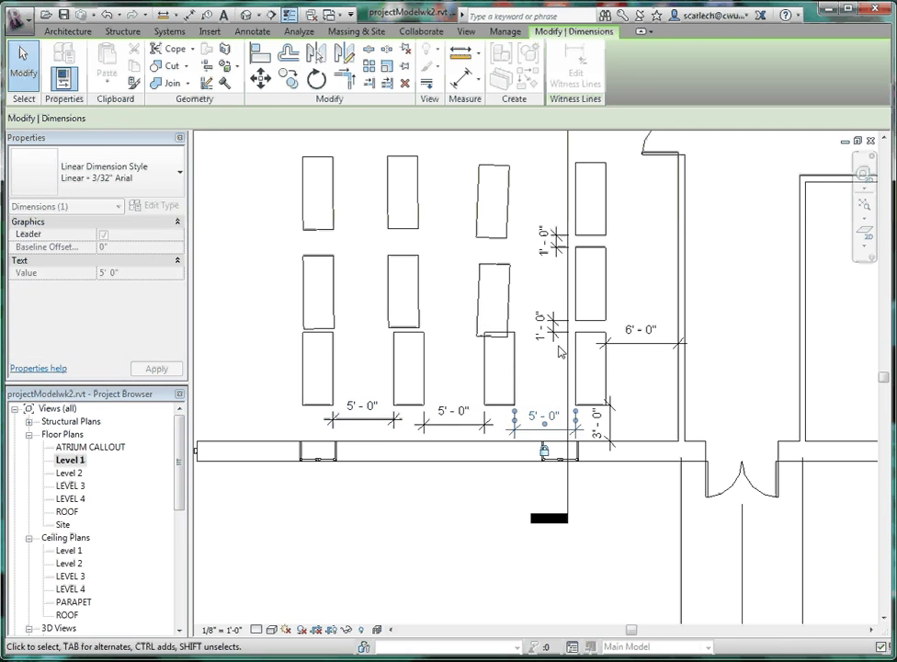
Reposition the 1'-0" dimension closer to the 6'-0" dimension
{"action": "left_click", "coordinate": [548, 323]}
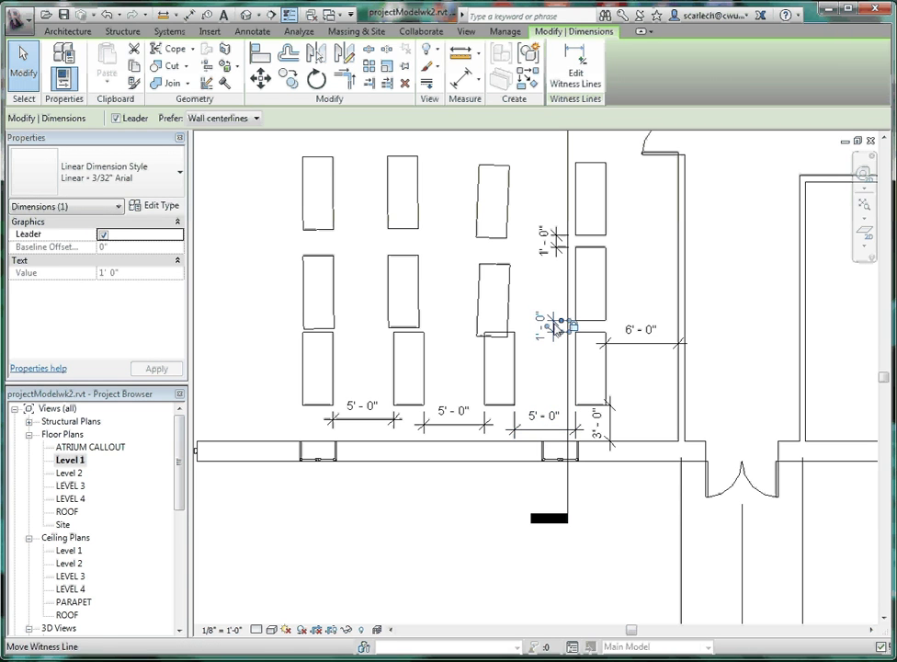
{"action": "scroll", "coordinate": [556, 333], "scroll_direction": "up", "scroll_amount": 4}
{"action": "scroll", "coordinate": [556, 338], "scroll_direction": "up", "scroll_amount": 1}
{"action": "left_click", "coordinate": [537, 304]}
{"action": "left_click_drag", "start_coordinate": [537, 304], "coordinate": [796, 313], "text": "ctrl"}
{"action": "scroll", "coordinate": [691, 440], "scroll_direction": "up", "scroll_amount": 2}
{"action": "scroll", "coordinate": [641, 433], "scroll_direction": "down", "scroll_amount": 5}
{"action": "scroll", "coordinate": [641, 432], "scroll_direction": "down", "scroll_amount": 3}
Lower the 6'-0" dimension line and shift the 1'-0" dimension into the aisle
{"action": "left_click", "coordinate": [690, 412]}
{"action": "left_click_drag", "start_coordinate": [689, 412], "coordinate": [802, 449]}
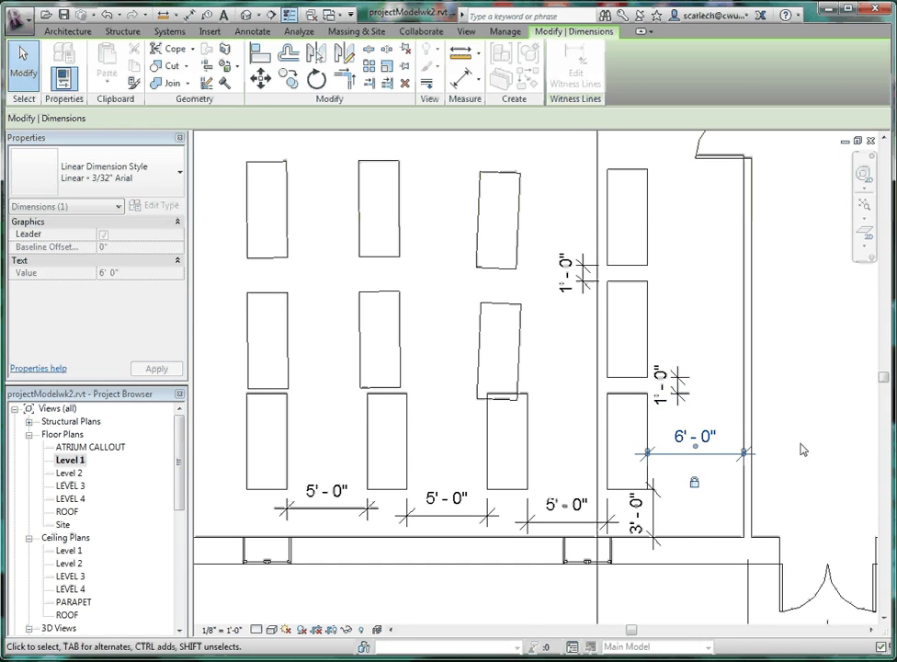
{"action": "left_click", "coordinate": [801, 449]}
{"action": "scroll", "coordinate": [600, 295], "scroll_direction": "up", "scroll_amount": 2}
{"action": "left_click", "coordinate": [576, 285]}
{"action": "left_click_drag", "start_coordinate": [576, 285], "coordinate": [742, 265]}
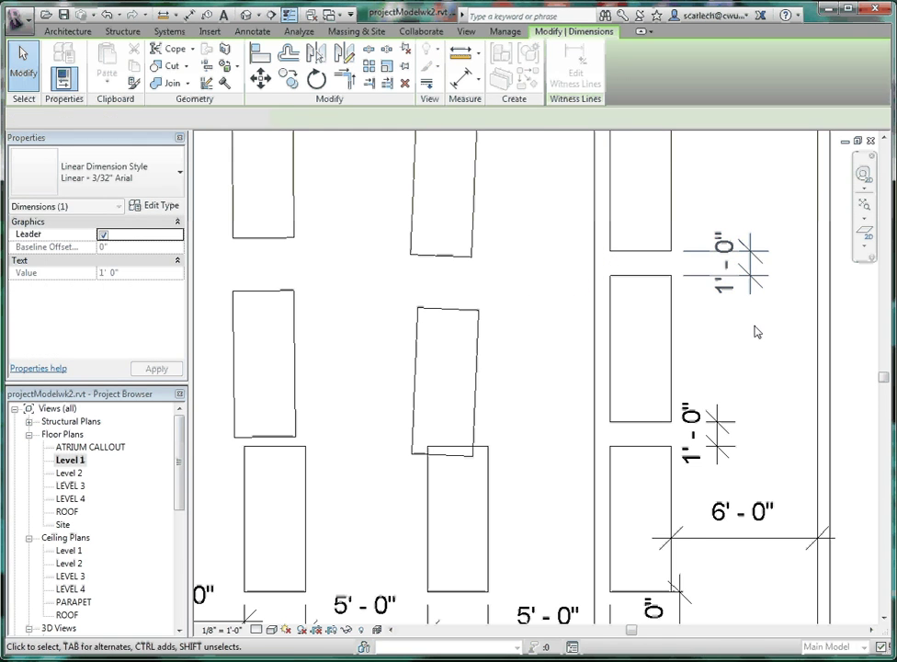
{"action": "left_click", "coordinate": [756, 332]}
{"action": "scroll", "coordinate": [743, 334], "scroll_direction": "down", "scroll_amount": 3}
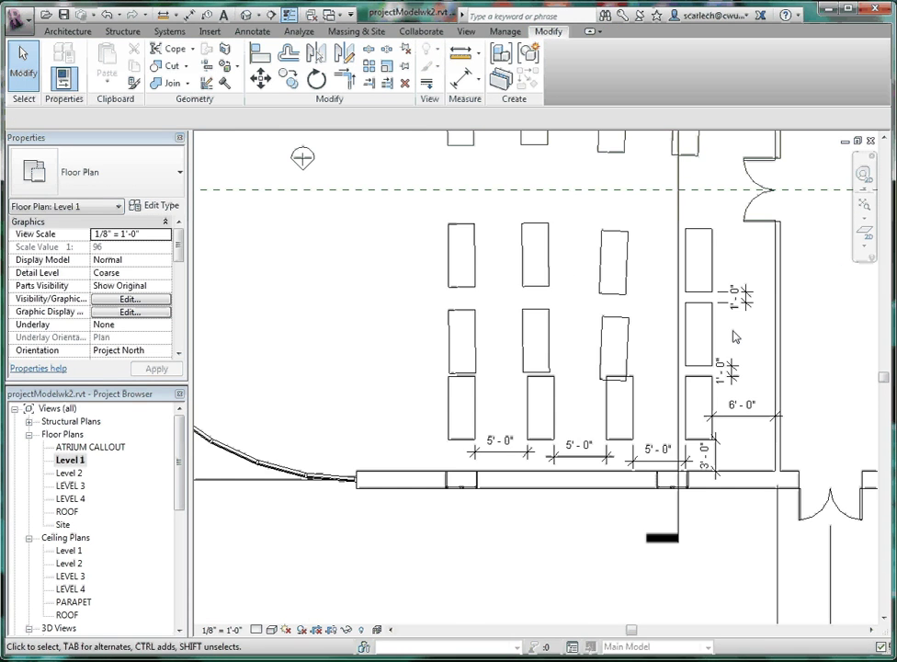
{"action": "scroll", "coordinate": [699, 360], "scroll_direction": "up", "scroll_amount": 1}
{"action": "scroll", "coordinate": [698, 360], "scroll_direction": "down", "scroll_amount": 1}
{"action": "scroll", "coordinate": [694, 361], "scroll_direction": "up", "scroll_amount": 1}
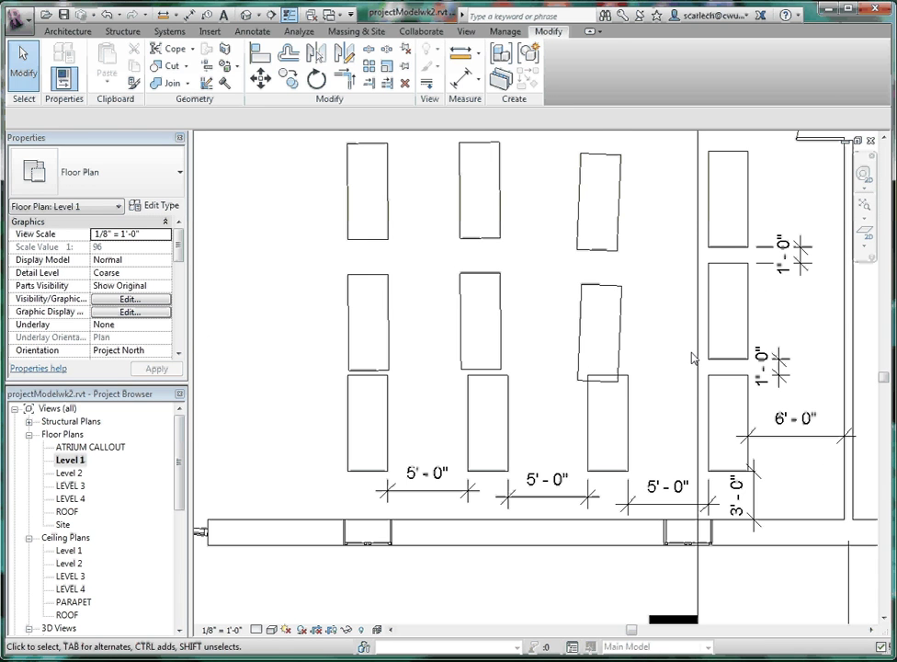
Straighten two tilted tables by aligning them to the right edges of the tables below
{"action": "left_click", "coordinate": [258, 57]}
{"action": "left_click", "coordinate": [628, 403]}
{"action": "left_click", "coordinate": [629, 326]}
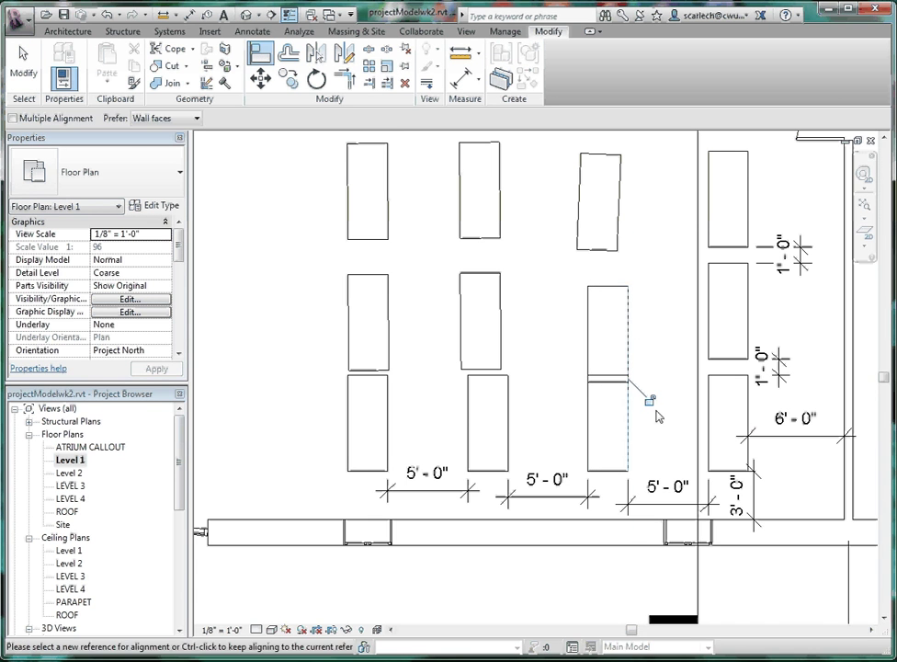
{"action": "left_click", "coordinate": [631, 447]}
{"action": "left_click", "coordinate": [620, 227]}
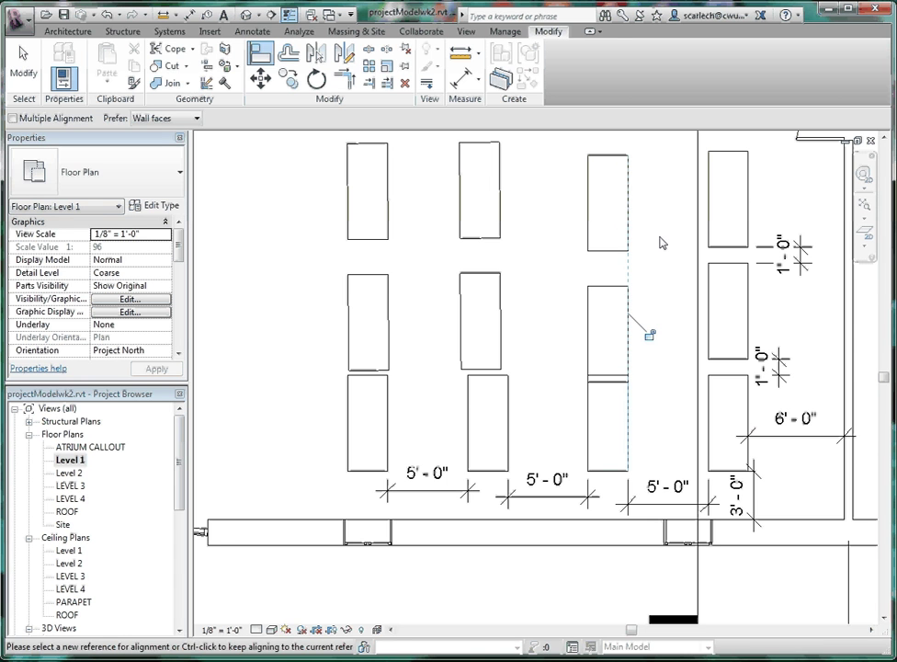
{"action": "key", "text": "Escape"}
{"action": "key", "text": "Escape"}
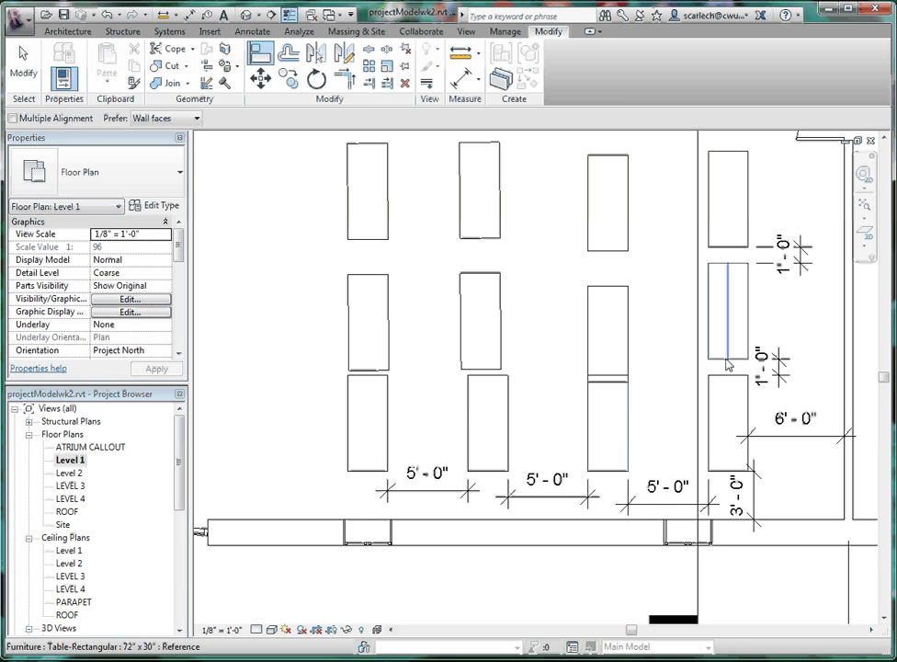
Align the third-column middle table and the top-row tables to common bottom edges
{"action": "left_click", "coordinate": [712, 360]}
{"action": "left_click", "coordinate": [608, 384]}
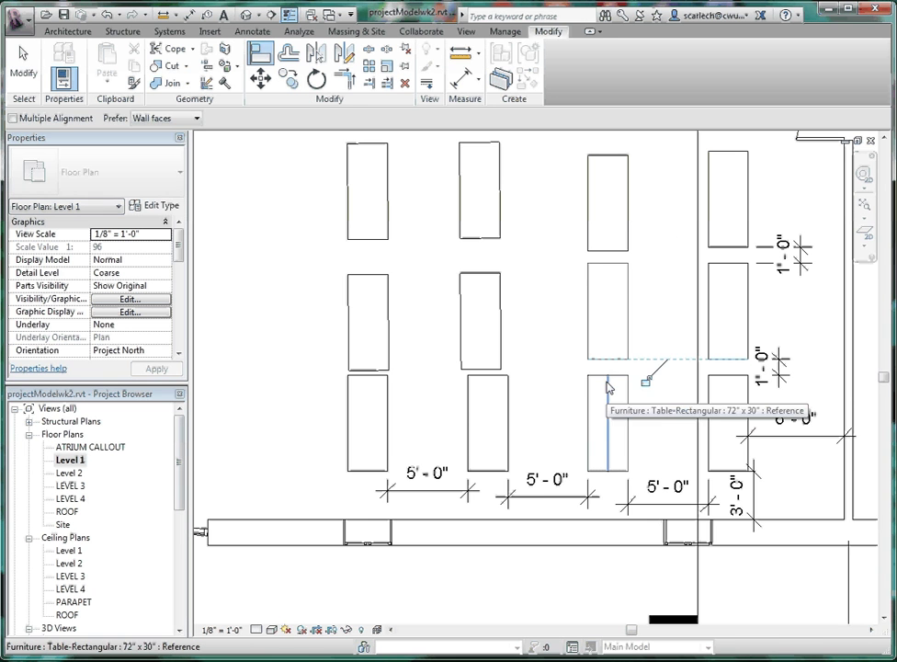
{"action": "left_click", "coordinate": [722, 247]}
{"action": "left_click", "coordinate": [612, 250]}
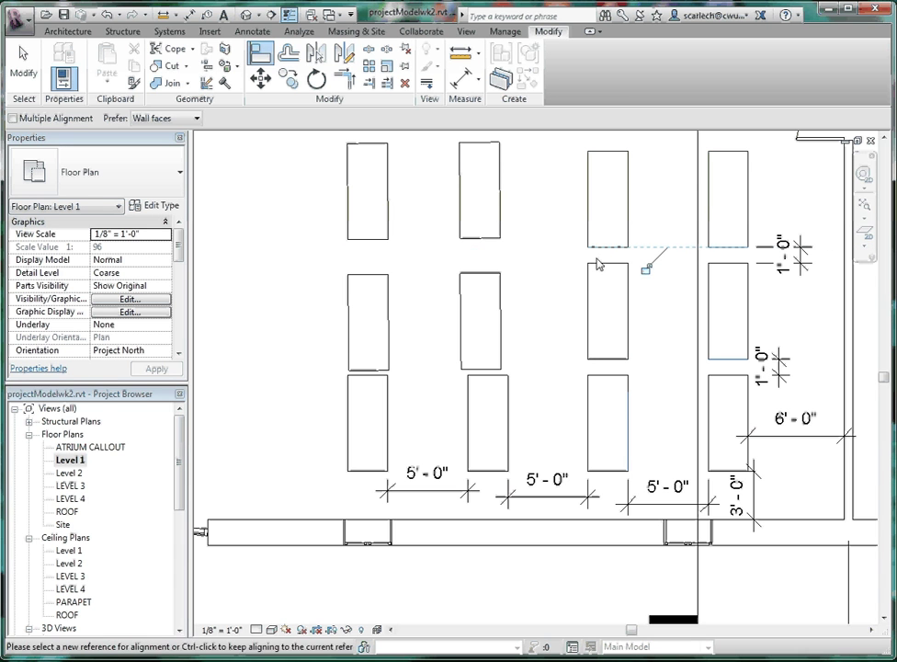
{"action": "left_click", "coordinate": [735, 247]}
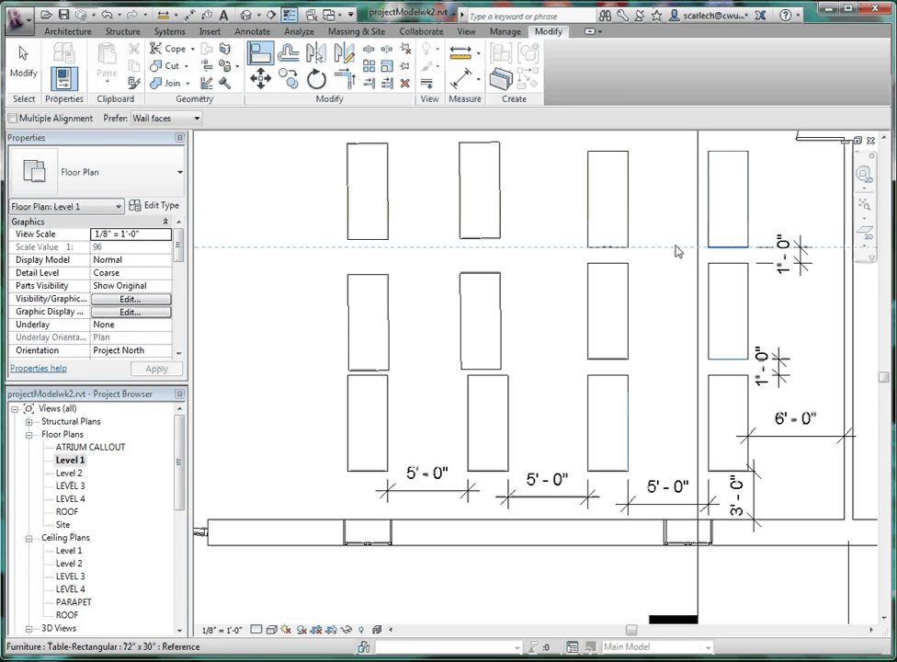
{"action": "left_click", "coordinate": [497, 238]}
{"action": "left_click", "coordinate": [740, 248]}
{"action": "left_click", "coordinate": [374, 240]}
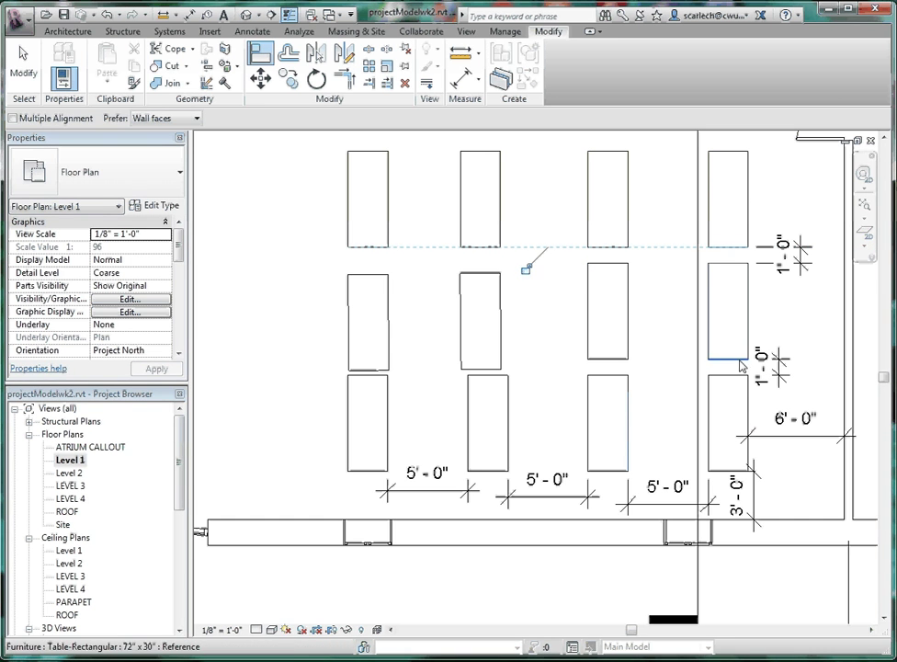
Align the first- and second-column middle tables to the middle row's bottom edge
{"action": "left_click", "coordinate": [743, 360]}
{"action": "left_click", "coordinate": [494, 369]}
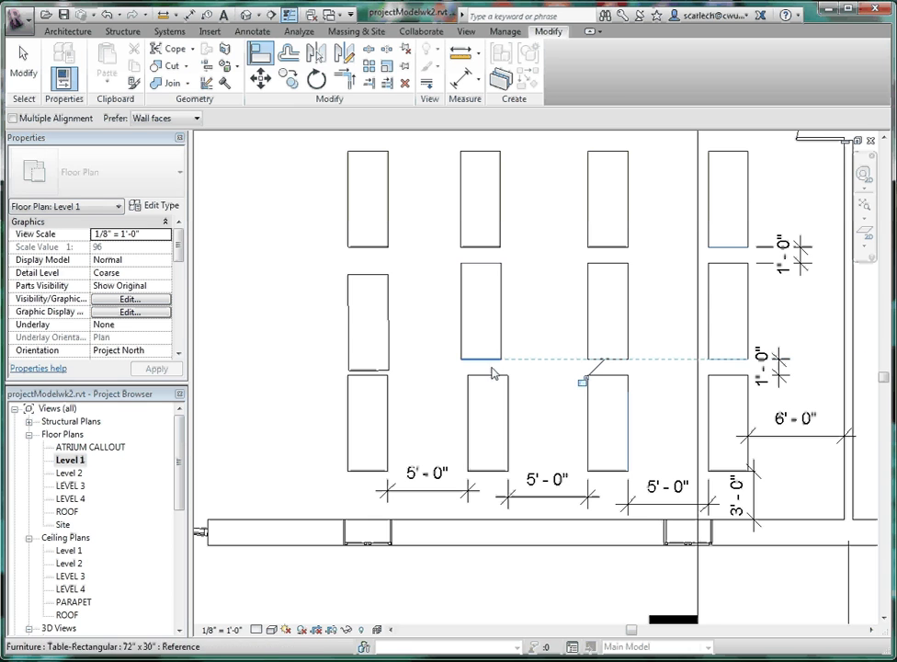
{"action": "left_click", "coordinate": [726, 361]}
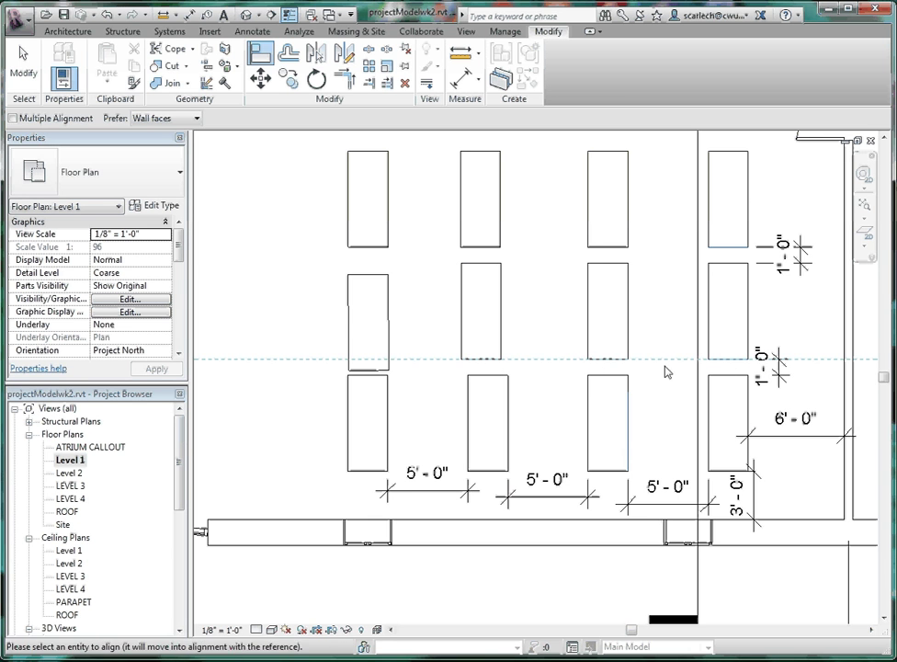
{"action": "left_click", "coordinate": [379, 371]}
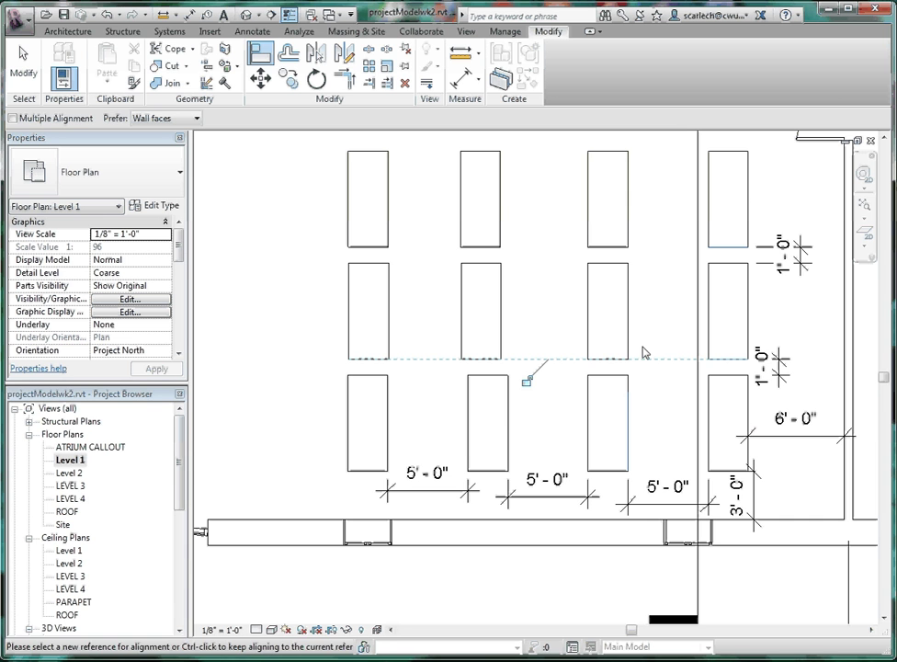
Align the second-column middle and top tables to the front table's right edge
{"action": "left_click", "coordinate": [507, 424]}
{"action": "left_click", "coordinate": [501, 335]}
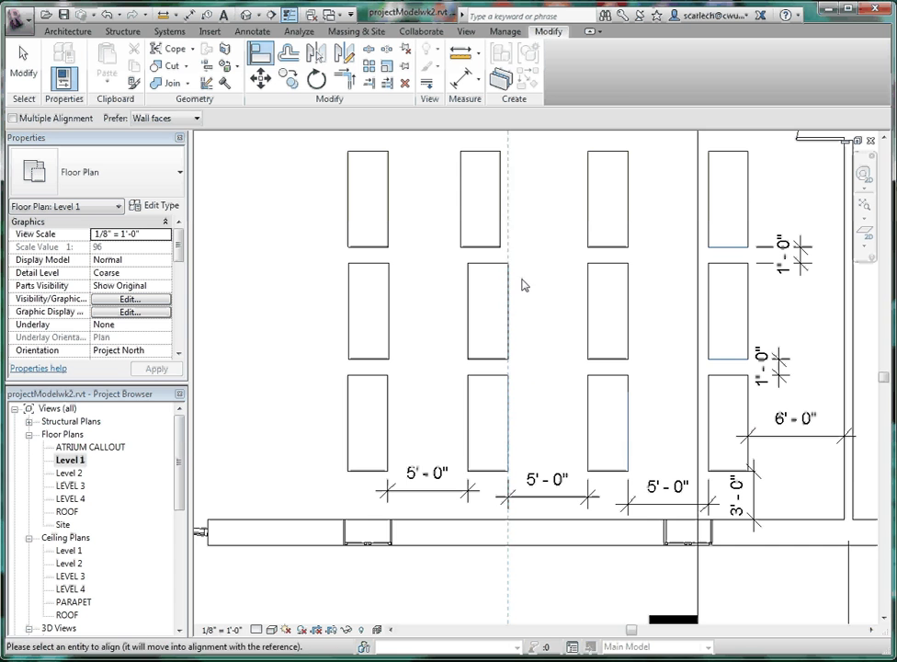
{"action": "left_click", "coordinate": [502, 241], "text": "ctrl"}
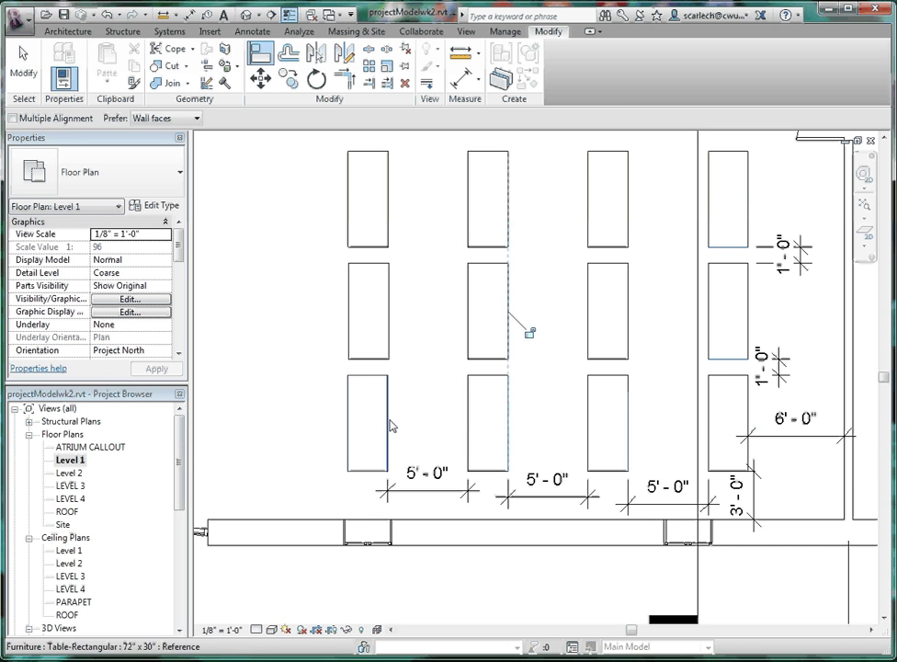
{"action": "key", "text": "Escape"}
{"action": "key", "text": "Escape"}
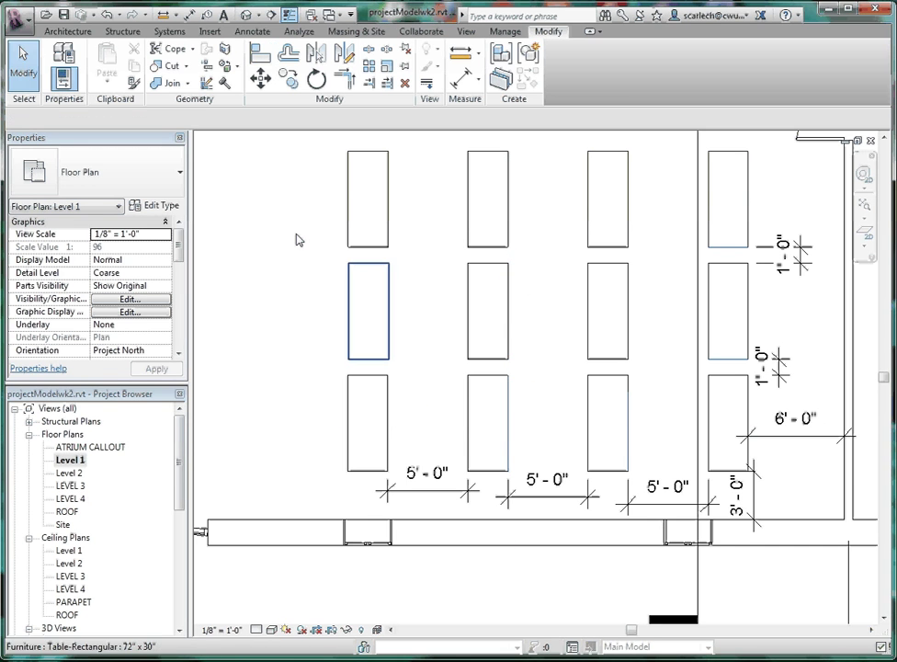
Align the first-column tables' right edges to the front first-column table's right edge
{"action": "left_click", "coordinate": [258, 57]}
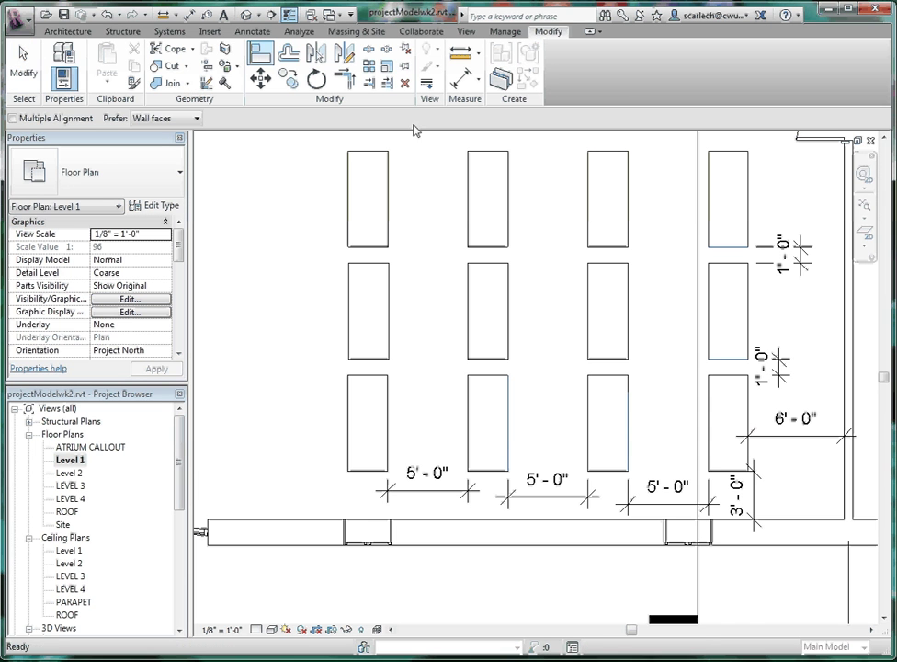
{"action": "left_click", "coordinate": [388, 410]}
{"action": "left_click", "coordinate": [389, 349]}
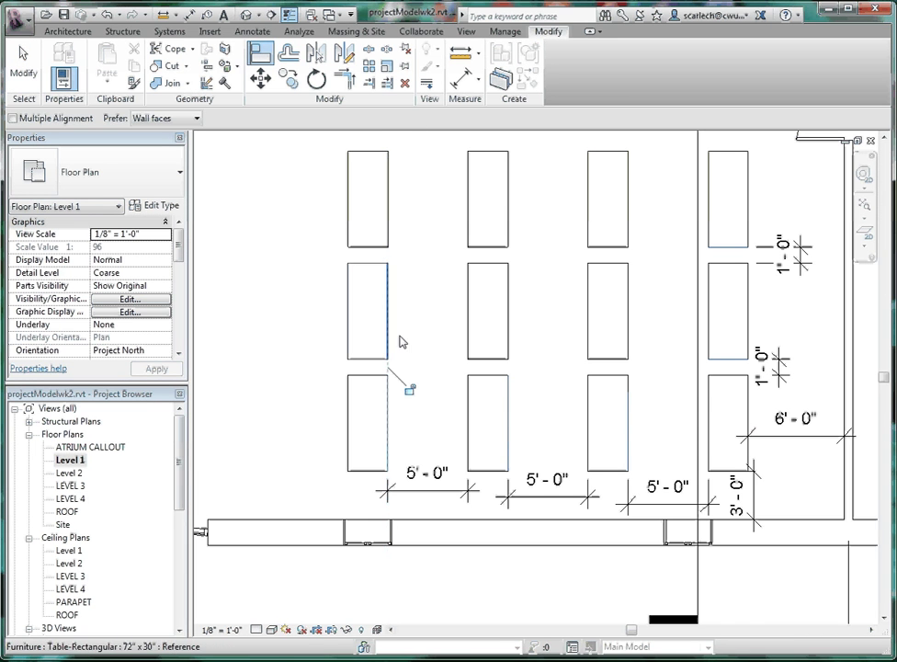
{"action": "left_click", "coordinate": [390, 425]}
{"action": "left_click", "coordinate": [389, 202]}
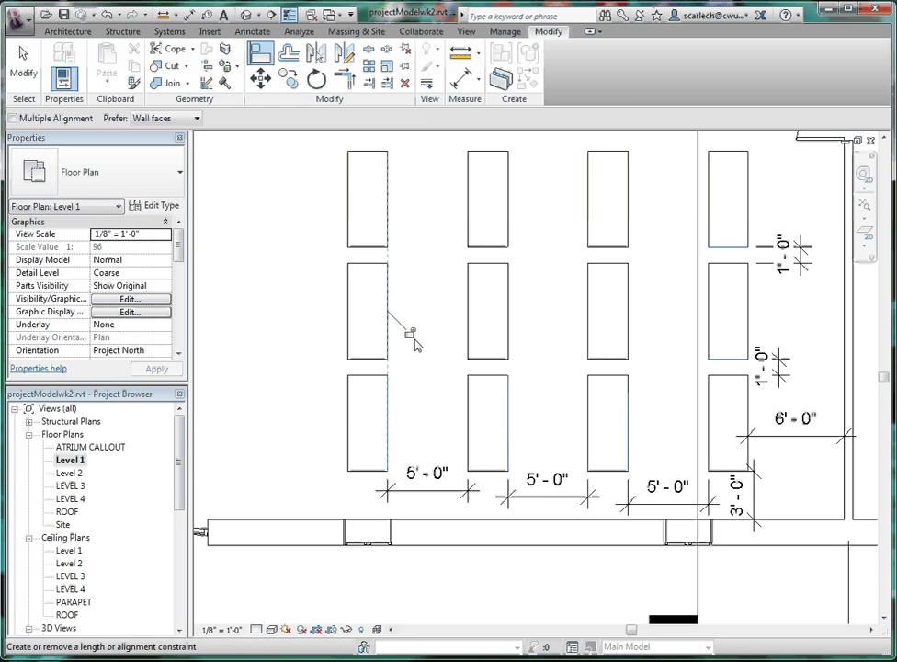
{"action": "left_click", "coordinate": [457, 387]}
{"action": "key", "text": "Escape"}
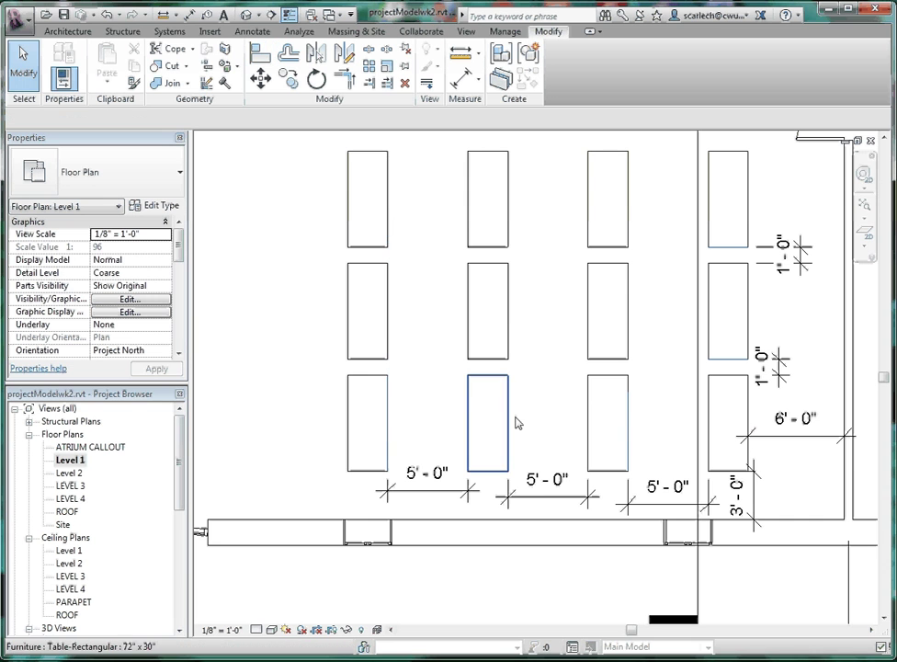
{"action": "scroll", "coordinate": [438, 268], "scroll_direction": "down", "scroll_amount": 5}
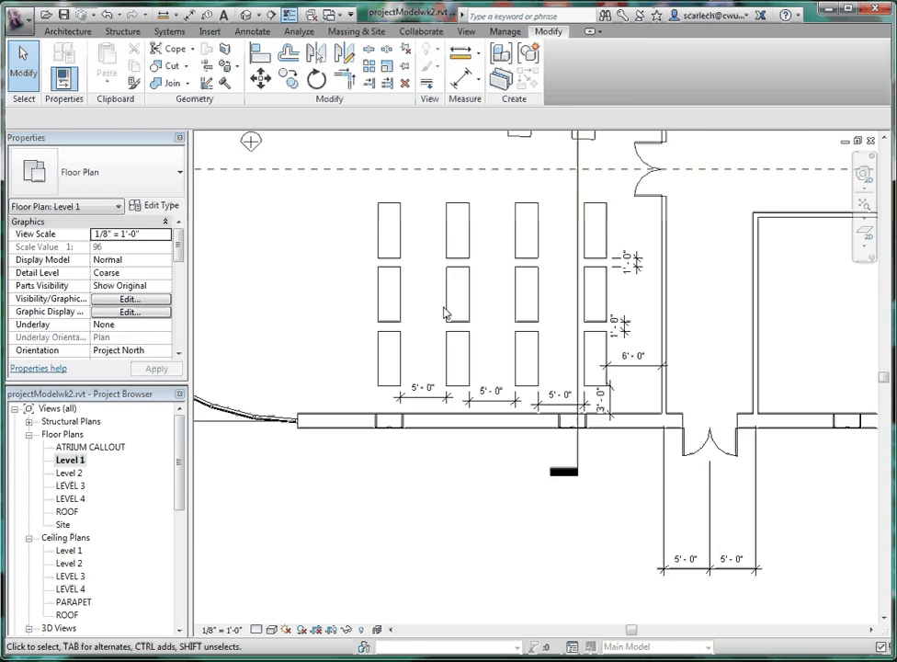
{"action": "scroll", "coordinate": [479, 309], "scroll_direction": "down", "scroll_amount": 3}
{"action": "scroll", "coordinate": [416, 255], "scroll_direction": "up", "scroll_amount": 5}
{"action": "scroll", "coordinate": [616, 505], "scroll_direction": "up", "scroll_amount": 4}
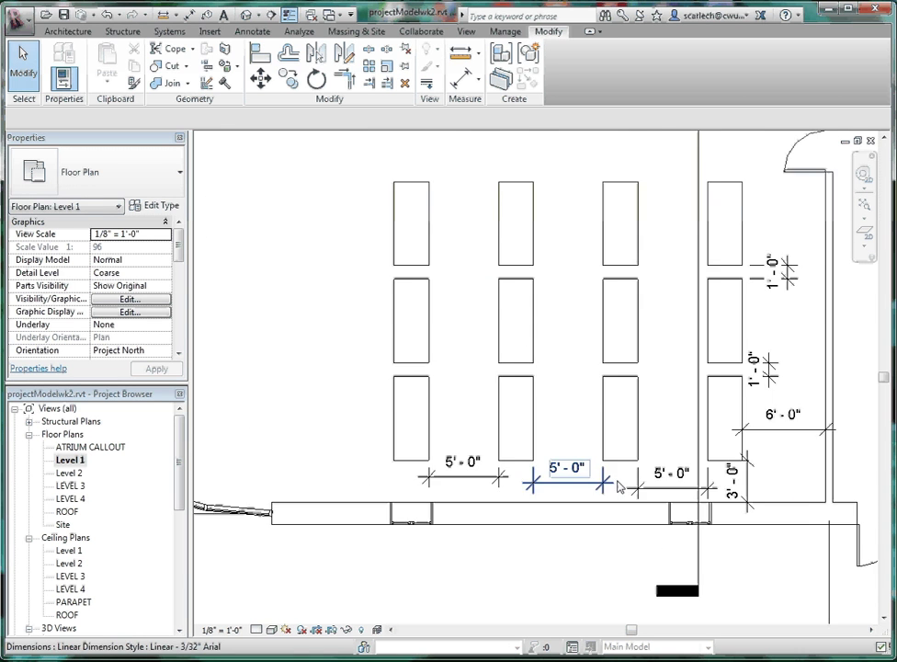
{"action": "scroll", "coordinate": [625, 483], "scroll_direction": "down", "scroll_amount": 2}
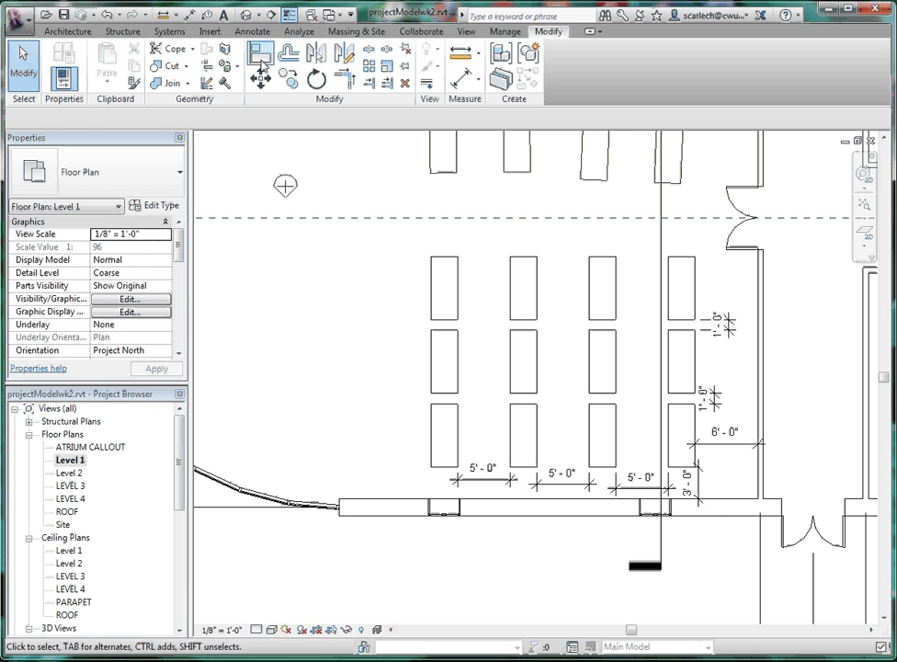
Align the left-column middle table's right edge to the lower-left table with AL
{"action": "key", "text": "a"}
{"action": "key", "text": "l"}
{"action": "left_click", "coordinate": [458, 426]}
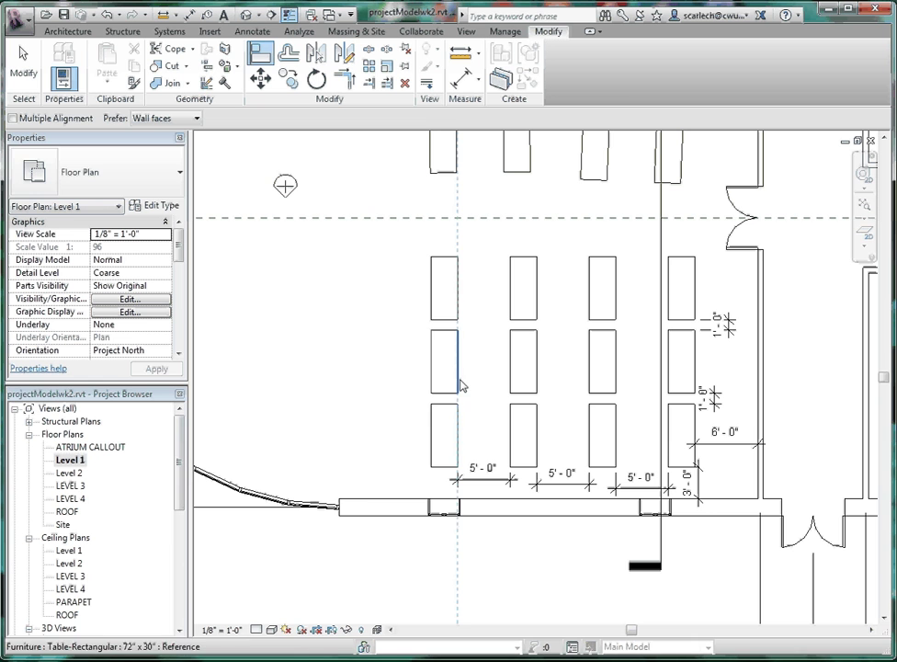
{"action": "left_click", "coordinate": [465, 386]}
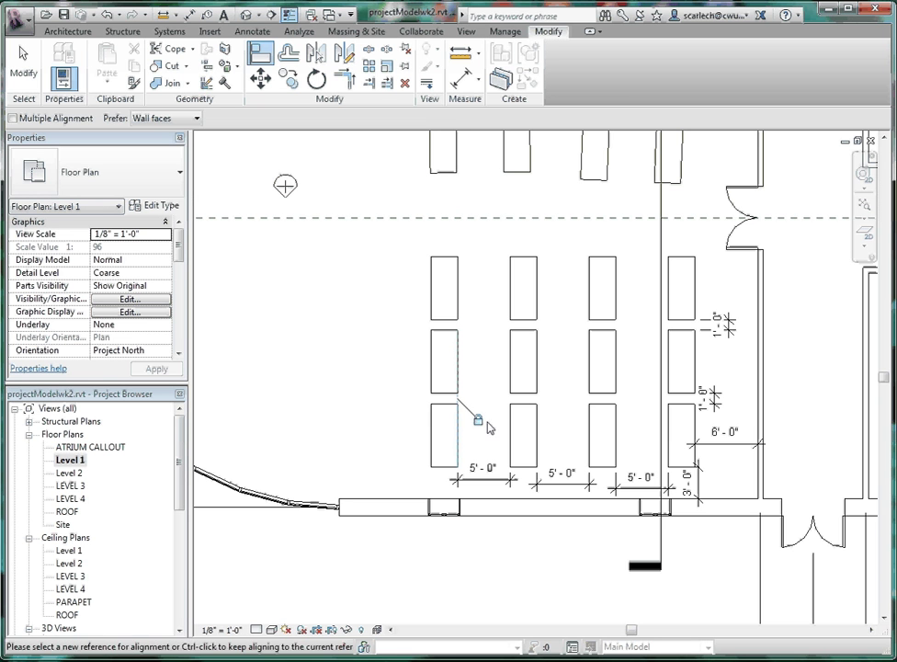
{"action": "left_click", "coordinate": [460, 423]}
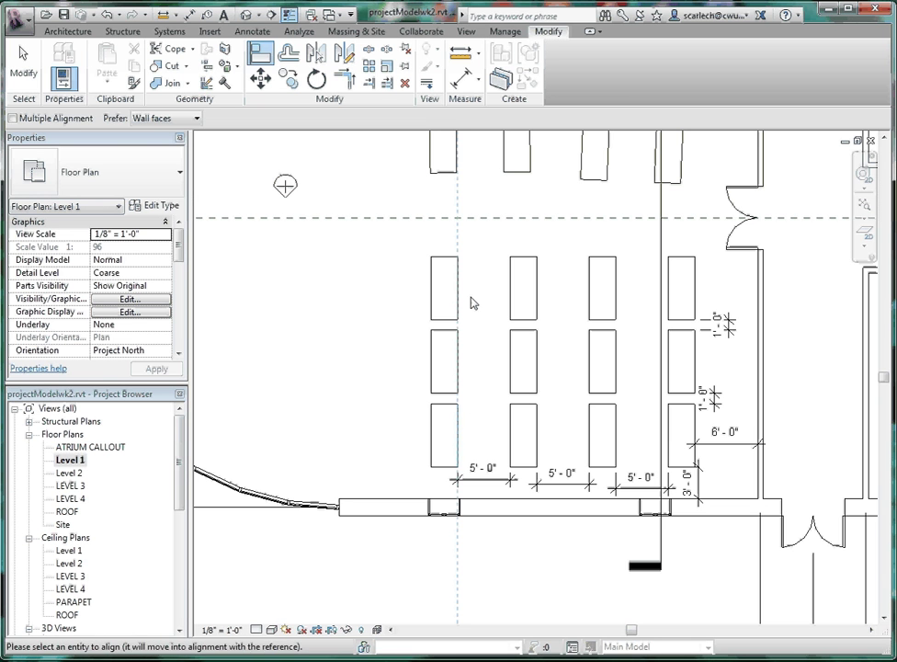
{"action": "left_click", "coordinate": [458, 302]}
{"action": "left_click", "coordinate": [459, 304]}
{"action": "key", "text": "Escape"}
{"action": "key", "text": "Escape"}
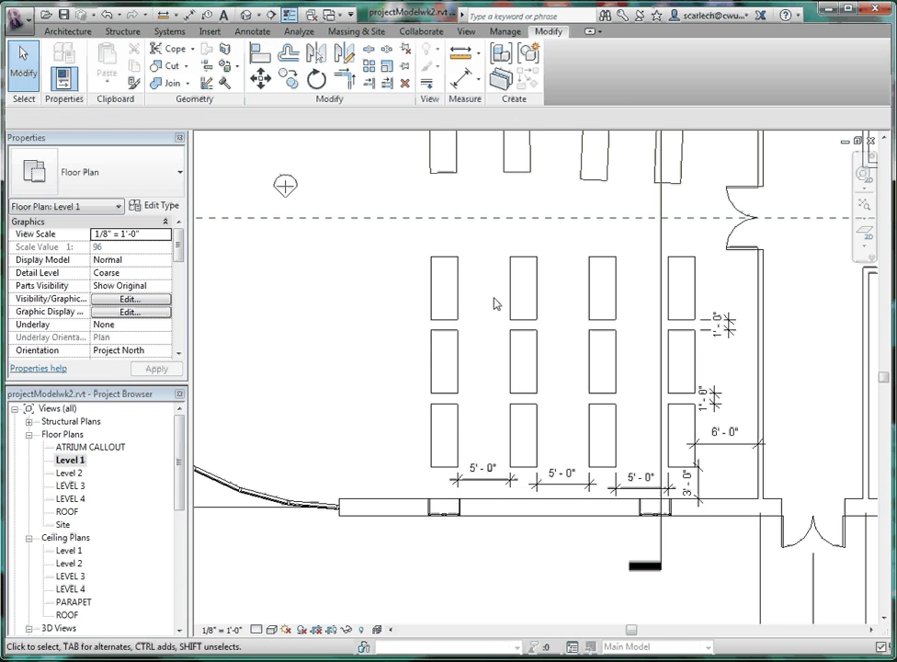
Align the second-column bottom and middle tables to a common right edge
{"action": "key", "text": "a"}
{"action": "key", "text": "l"}
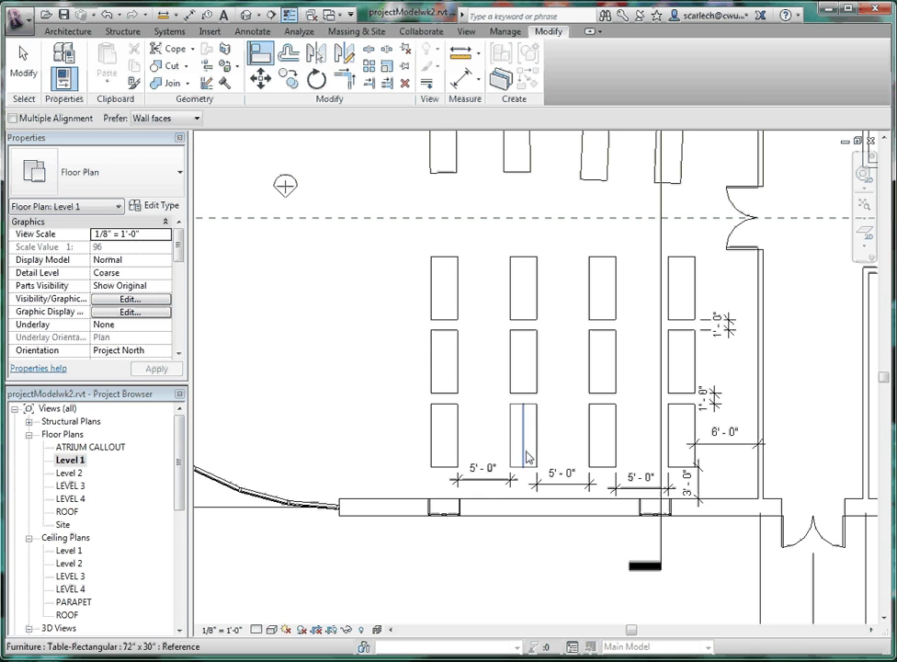
{"action": "left_click", "coordinate": [538, 447]}
{"action": "left_click", "coordinate": [537, 377]}
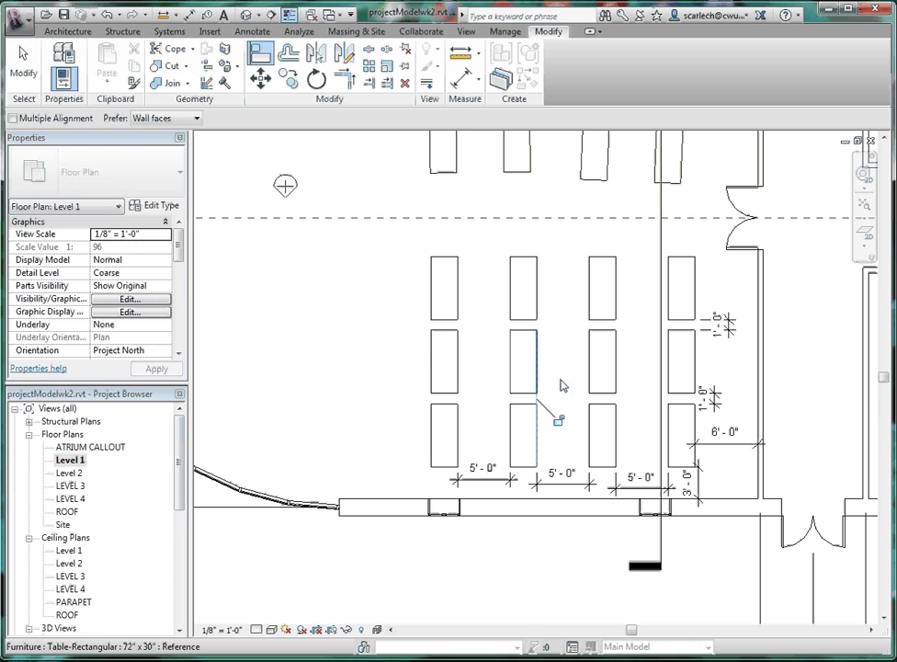
{"action": "left_click", "coordinate": [537, 365]}
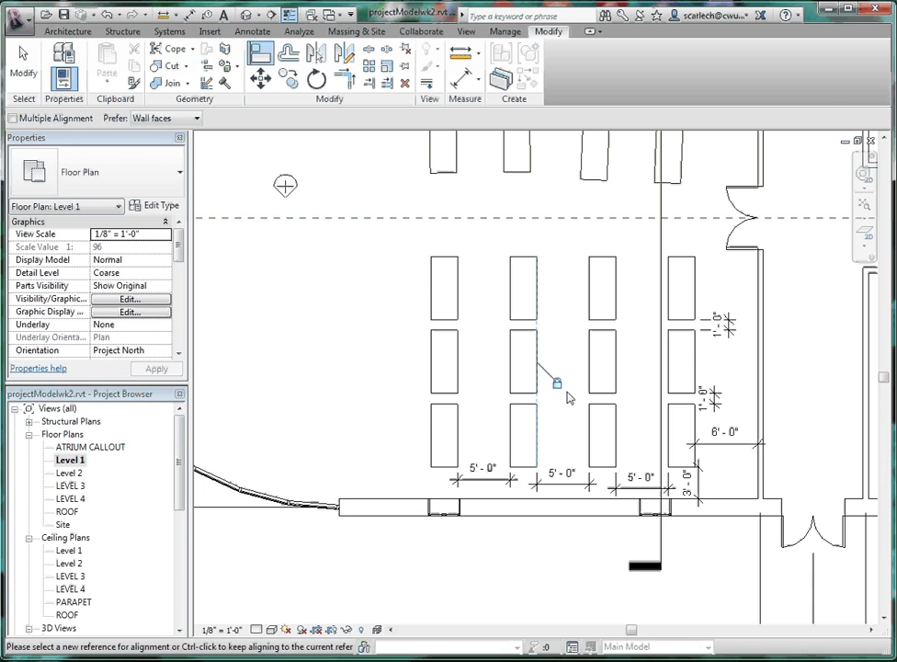
{"action": "scroll", "coordinate": [553, 413], "scroll_direction": "down", "scroll_amount": 3}
Display the LARGE LECTURE CAMERA and its view cone on the Level 1 plan
{"action": "key", "text": "Escape"}
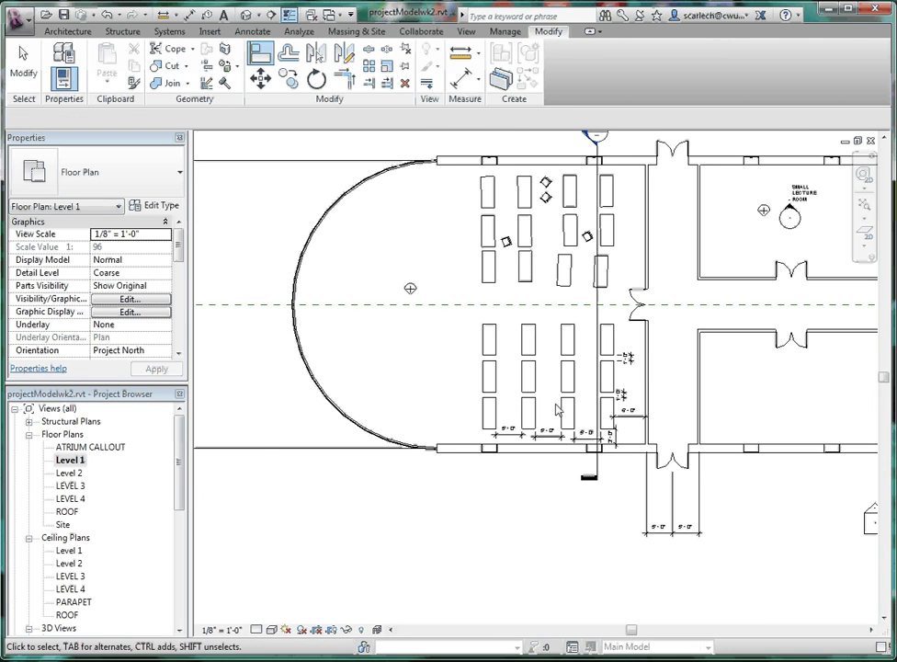
{"action": "scroll", "coordinate": [553, 407], "scroll_direction": "up", "scroll_amount": 2}
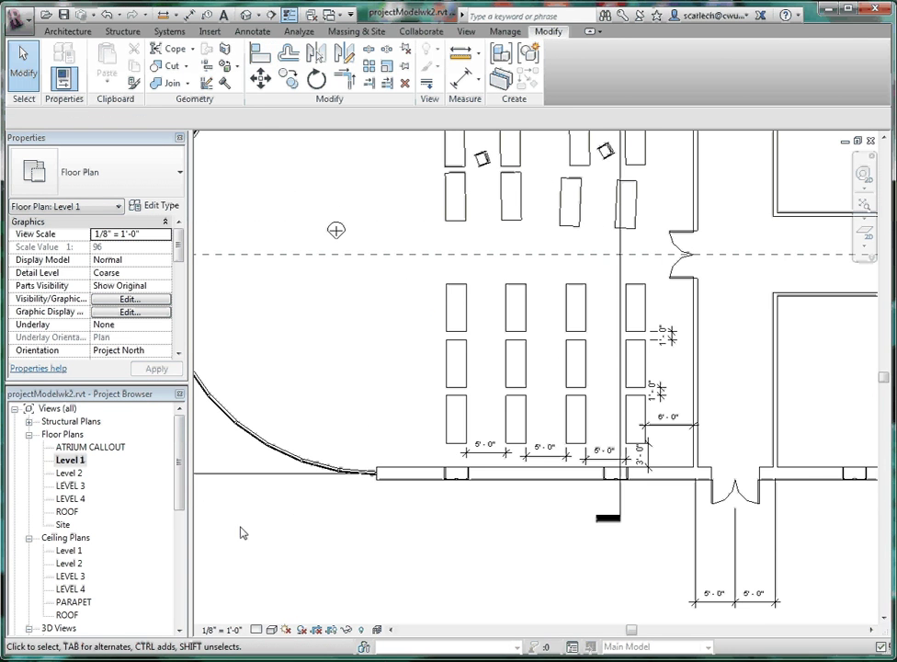
{"action": "scroll", "coordinate": [411, 476], "scroll_direction": "down", "scroll_amount": 3}
{"action": "scroll", "coordinate": [424, 342], "scroll_direction": "up", "scroll_amount": 1}
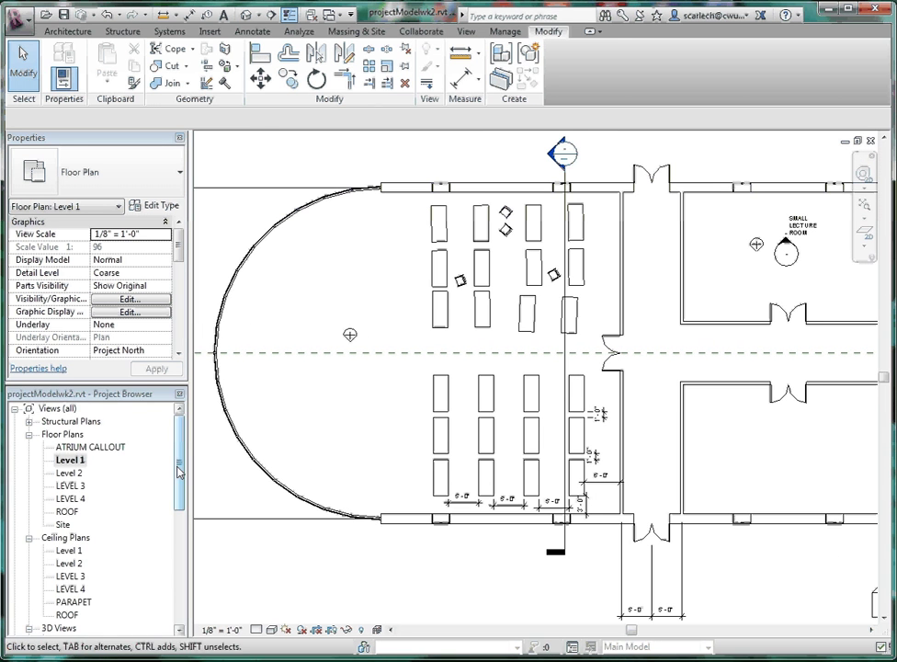
{"action": "scroll", "coordinate": [138, 423], "scroll_direction": "down", "scroll_amount": 3}
{"action": "scroll", "coordinate": [165, 524], "scroll_direction": "down", "scroll_amount": 1}
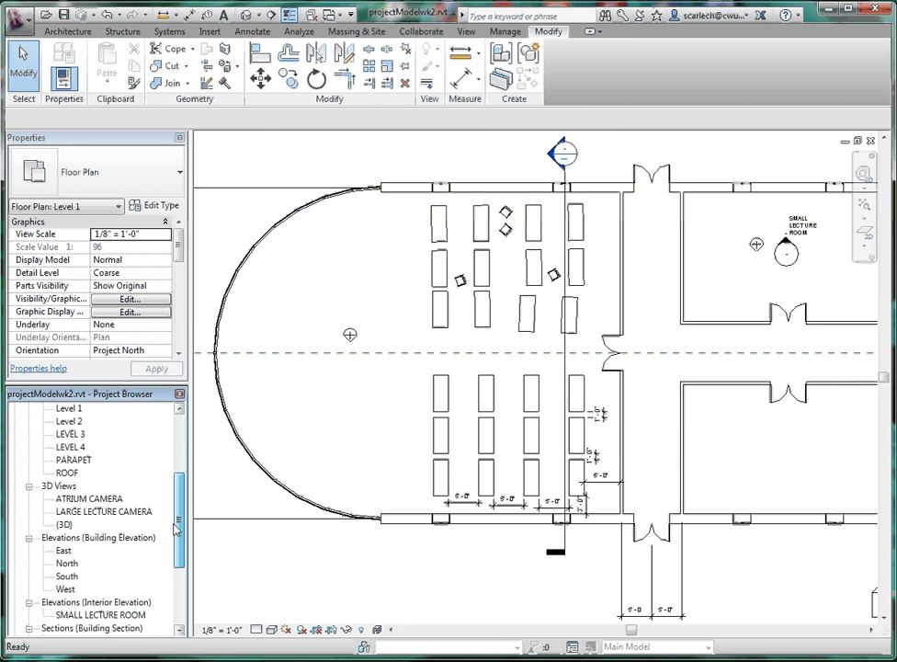
{"action": "right_click", "coordinate": [93, 512]}
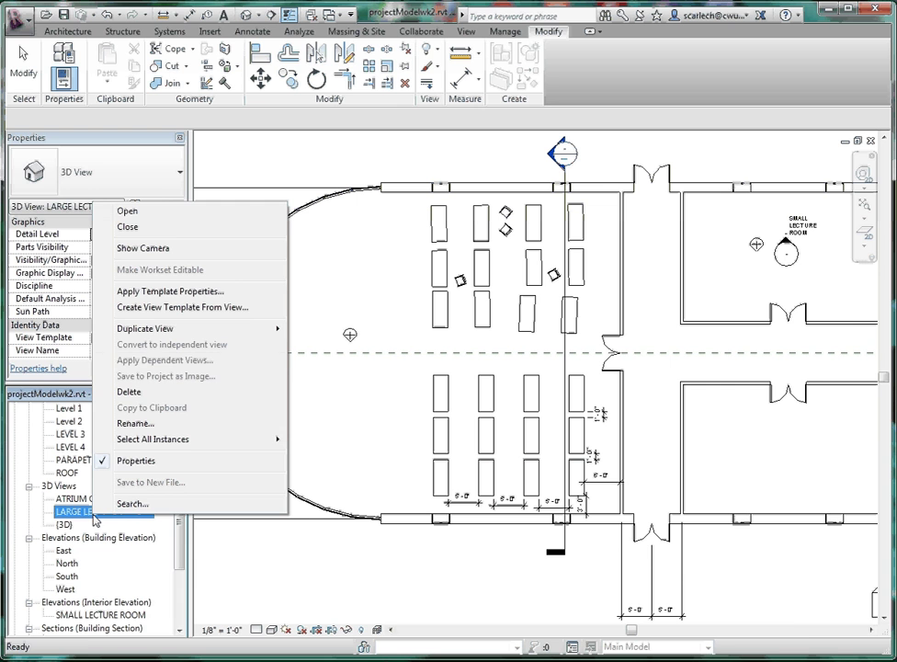
{"action": "left_click", "coordinate": [147, 248]}
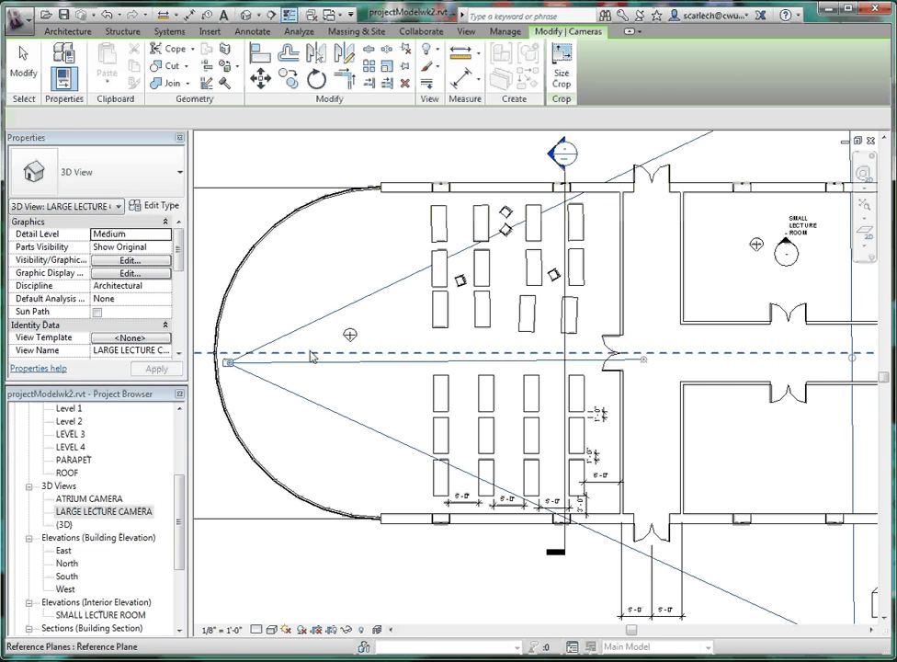
Open the LARGE LECTURE CAMERA 3D view and zoom out to inspect the table rows
{"action": "double_click", "coordinate": [127, 515]}
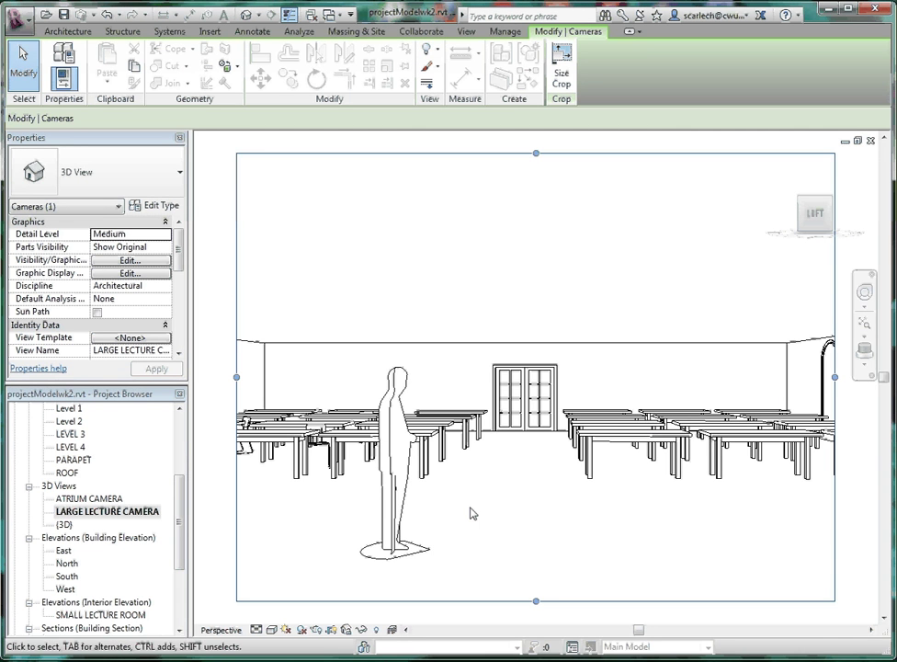
{"action": "scroll", "coordinate": [532, 493], "scroll_direction": "down", "scroll_amount": 2}
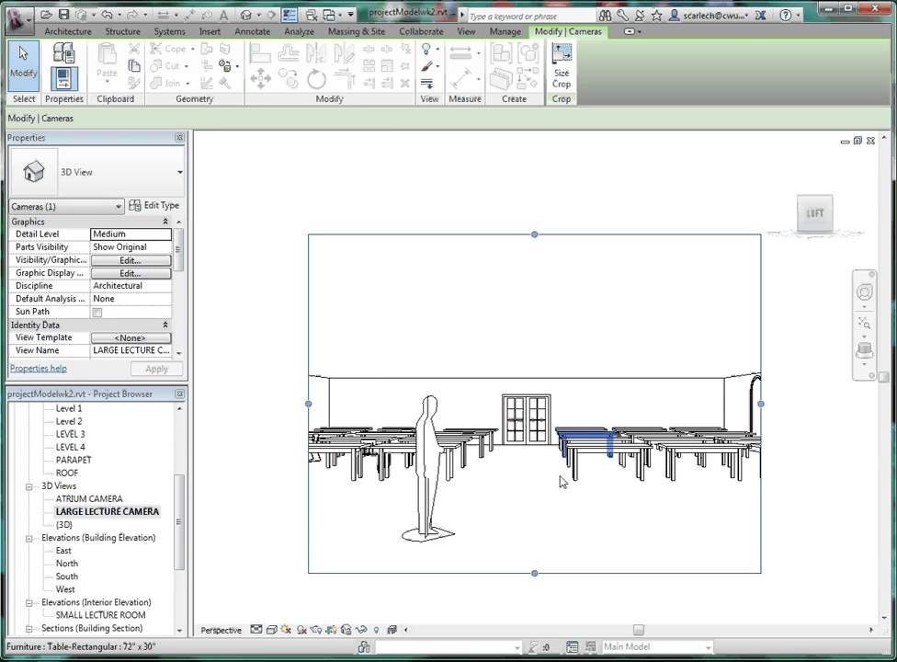